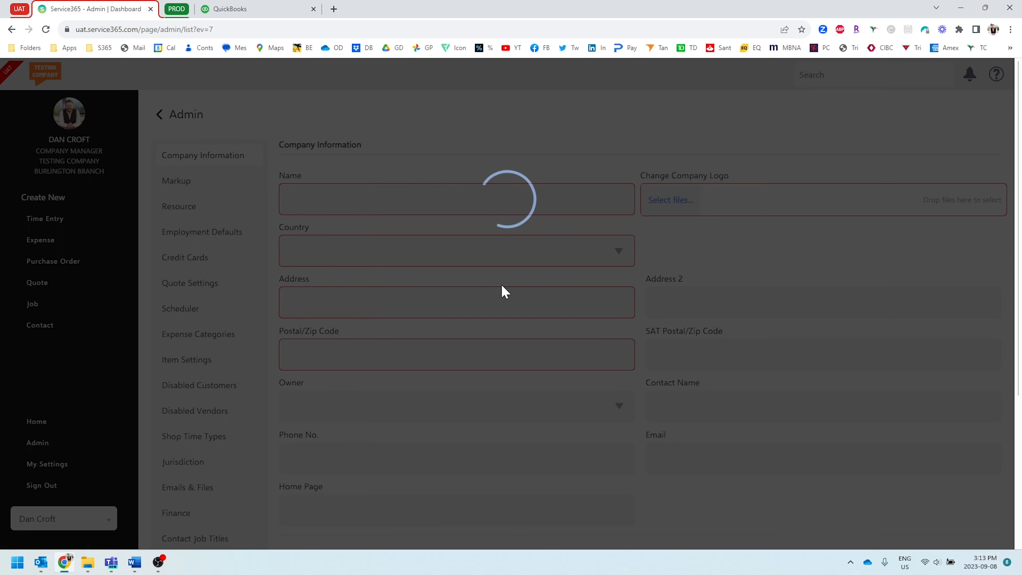
Step: Open the Burlington Branch responsibility center for editing from the company's admin settings
scroll(315, 296, down, 5)
scroll(296, 457, down, 1)
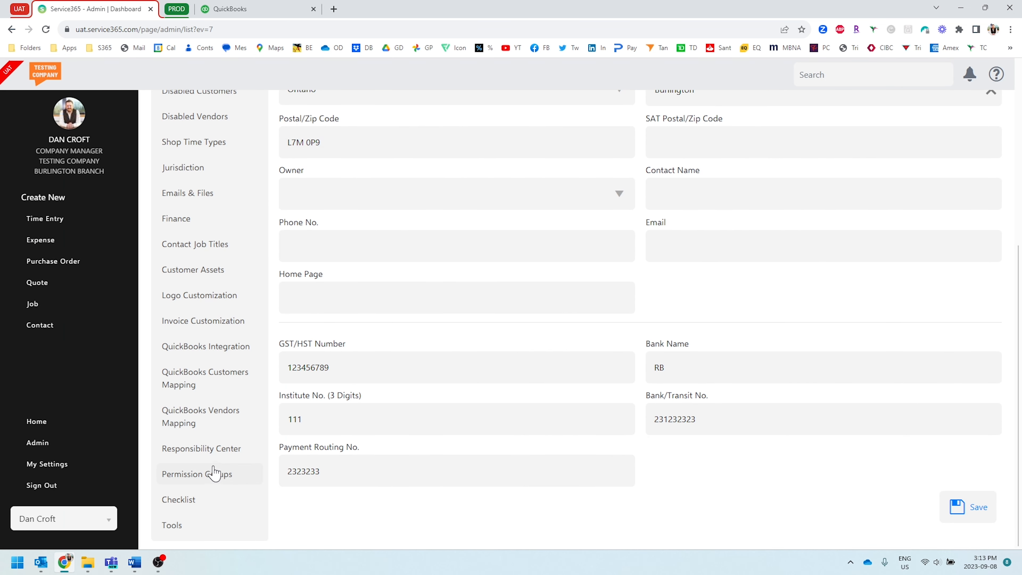
click(203, 450)
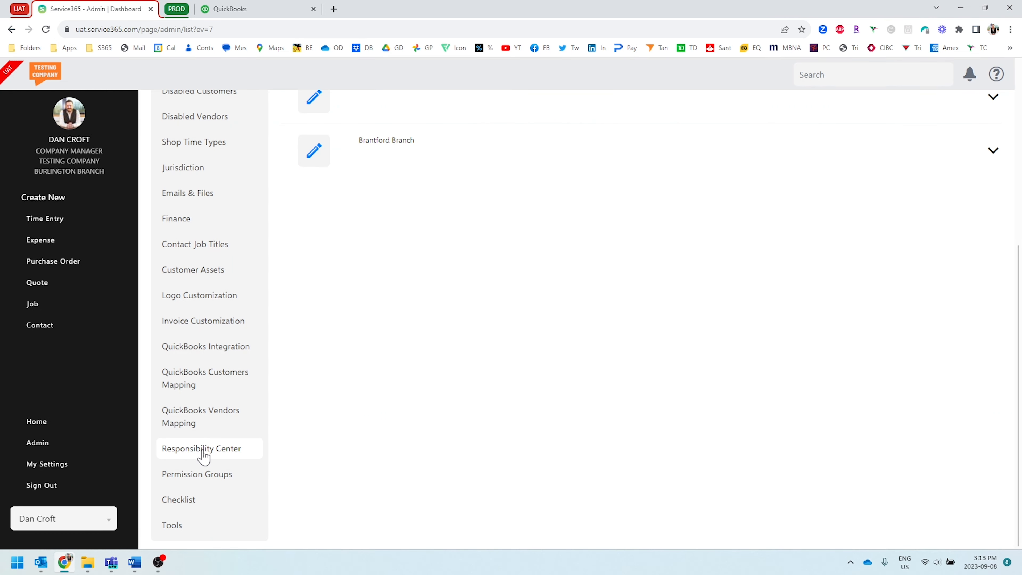
scroll(349, 352, up, 7)
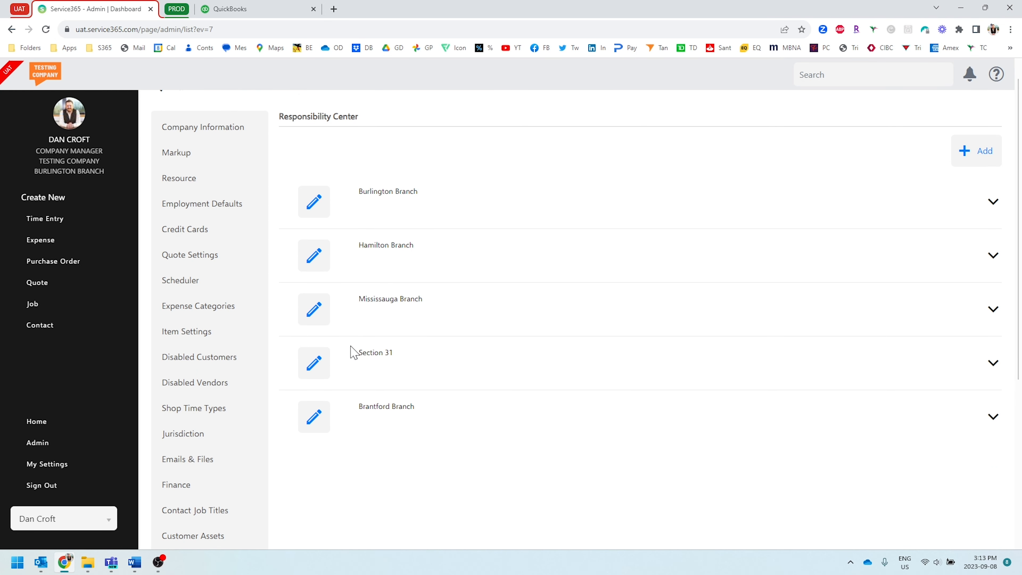
click(315, 201)
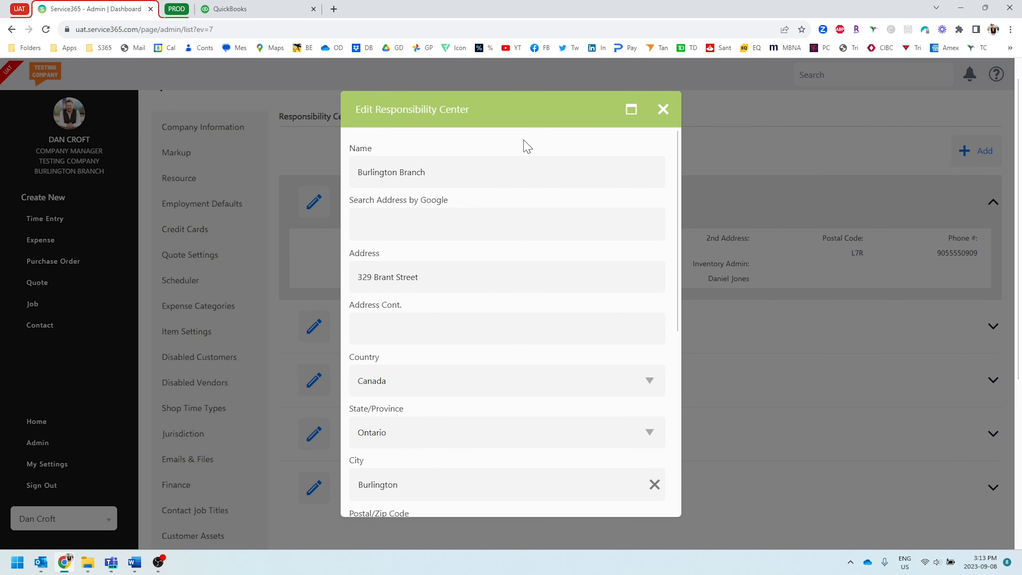
Step: Review the QuickBooks Location options for the responsibility center and keep Burlington Branch selected
scroll(523, 173, down, 10)
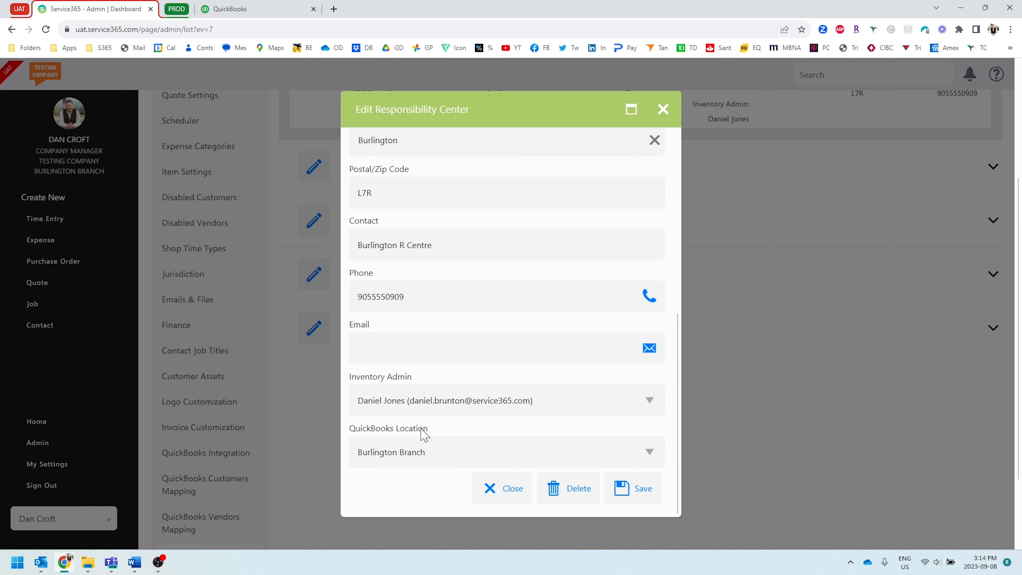
click(417, 452)
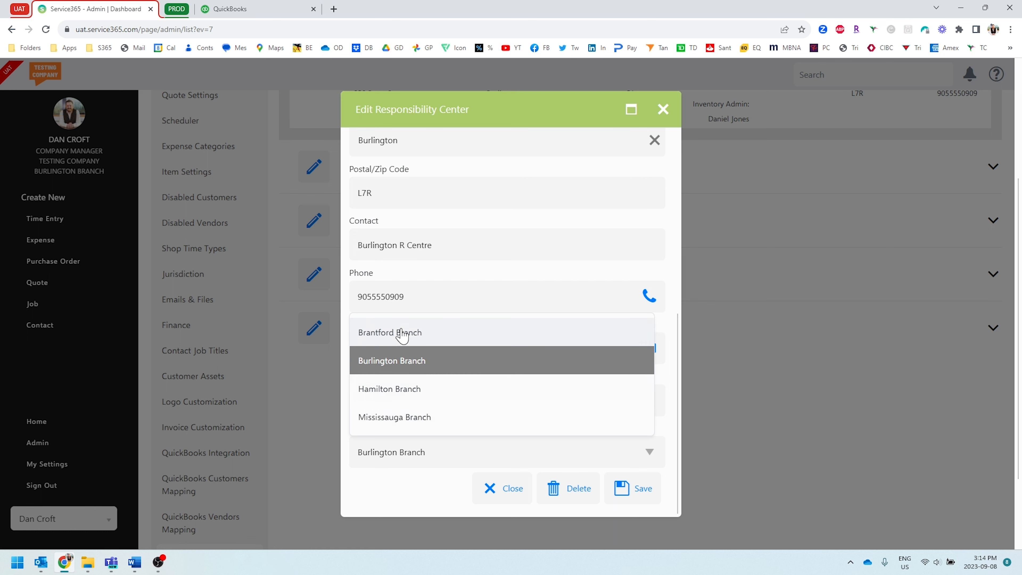
click(400, 364)
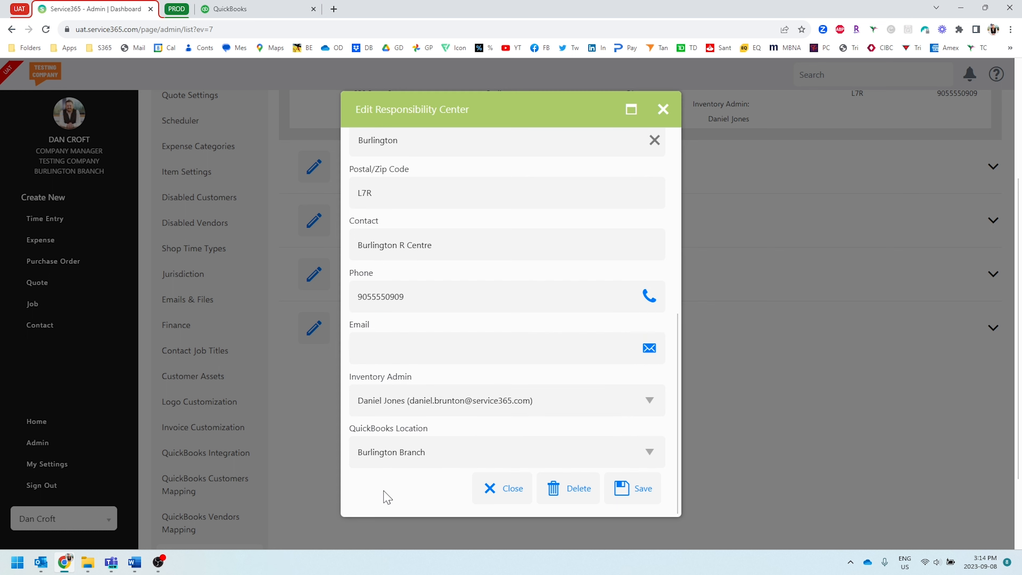
Step: Switch to QuickBooks and check the location tracking setting in the advanced account settings, then leave the settings
click(270, 8)
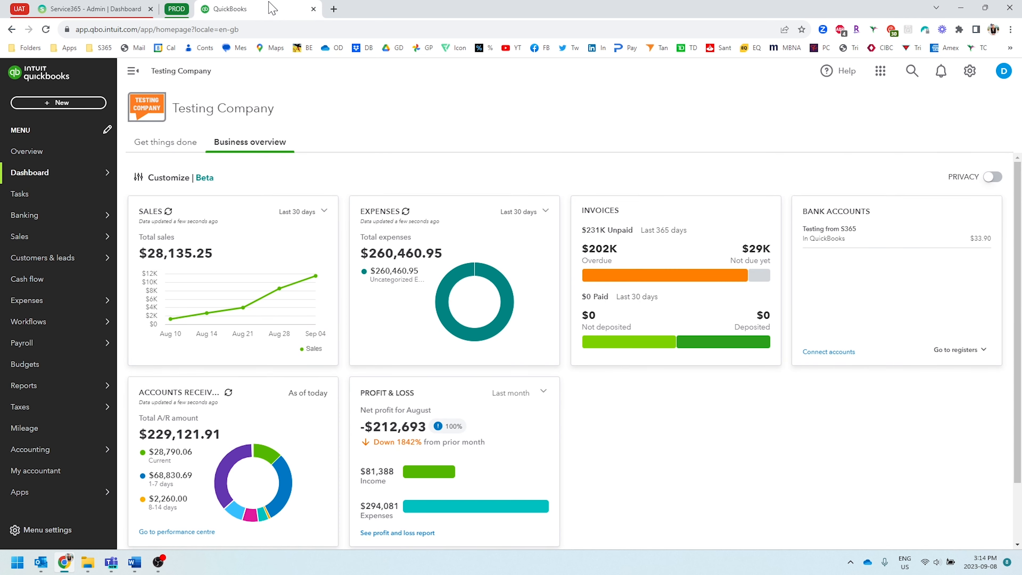
click(969, 72)
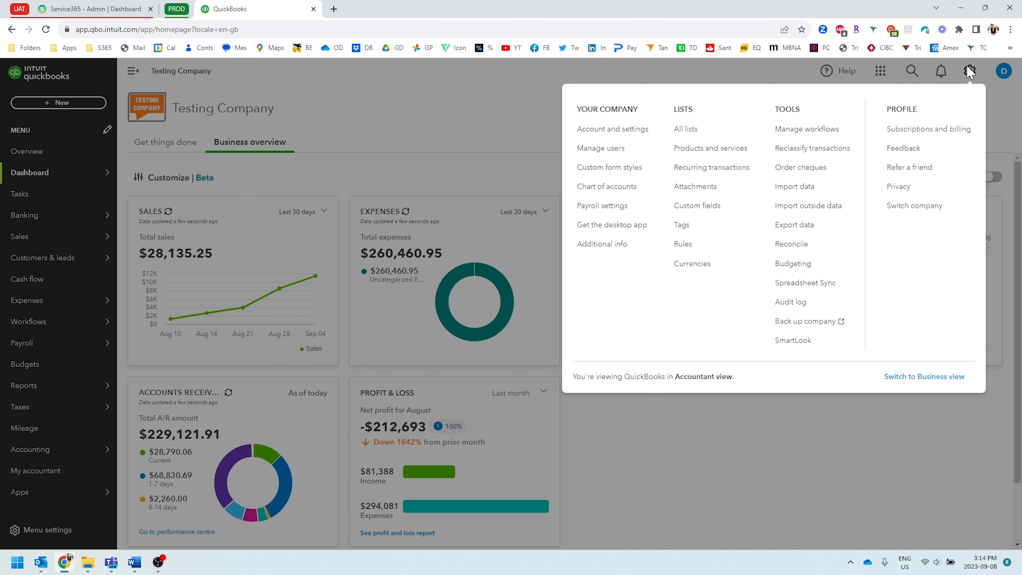
click(603, 135)
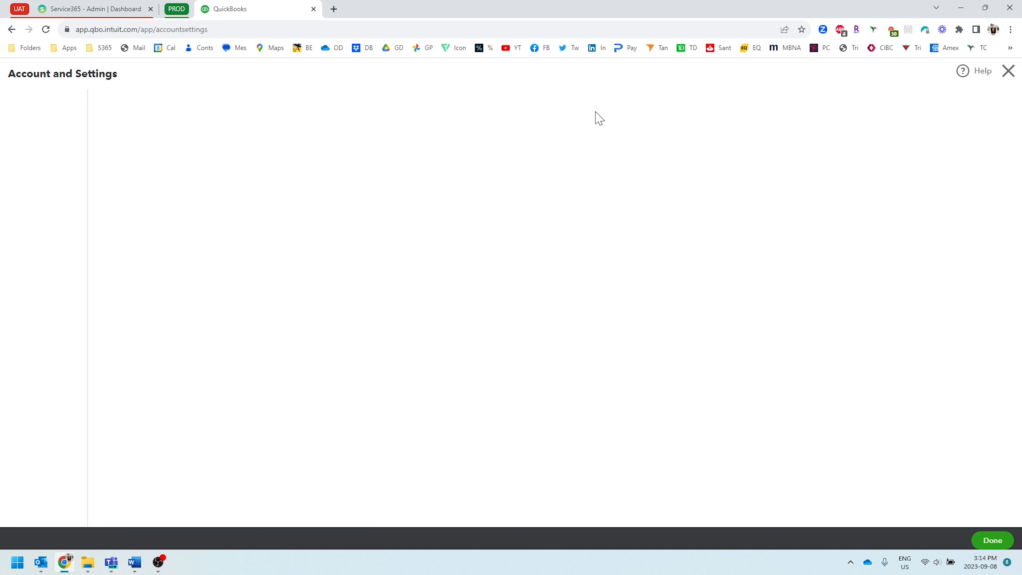
click(36, 220)
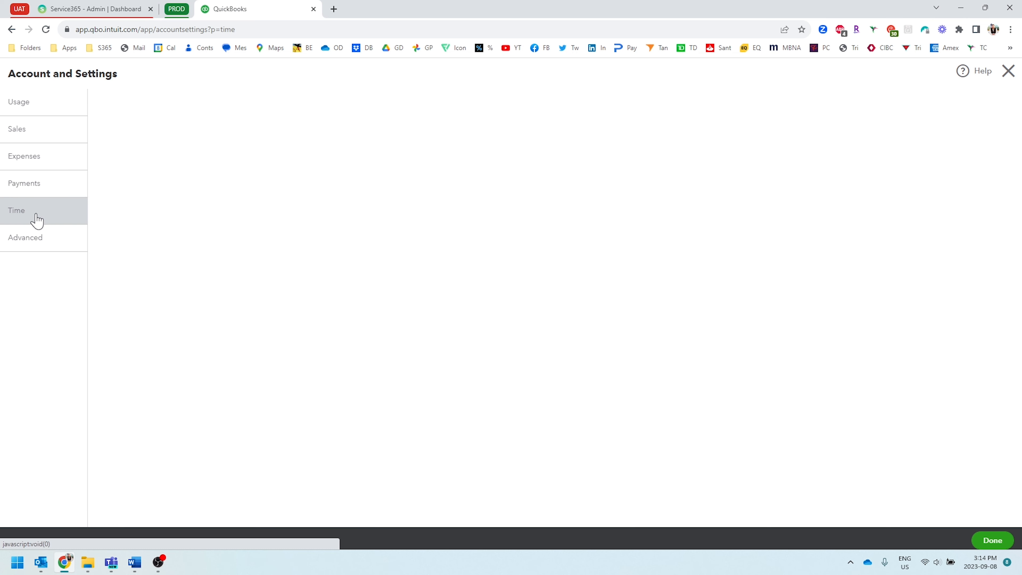
click(36, 242)
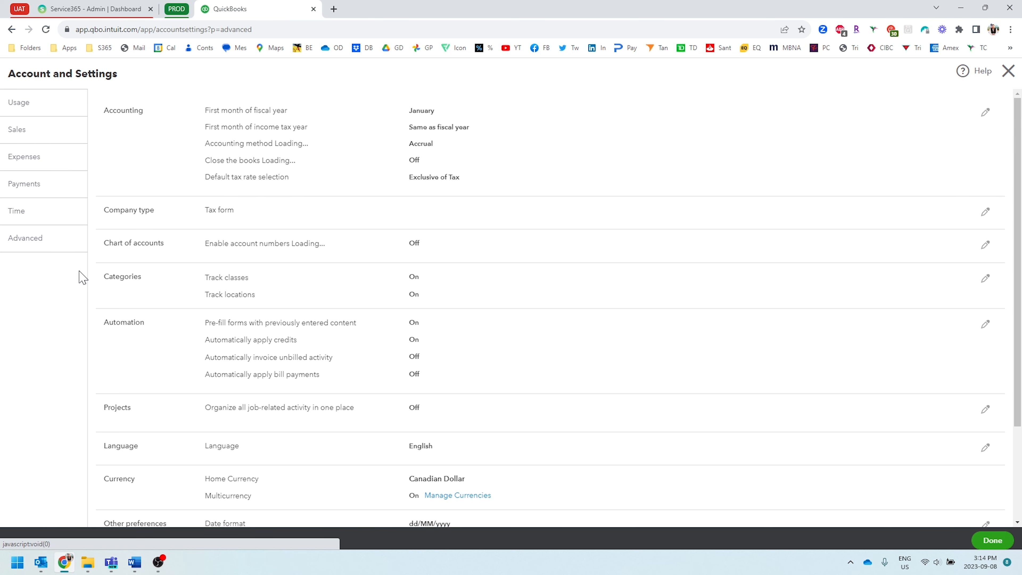
scroll(156, 345, down, 3)
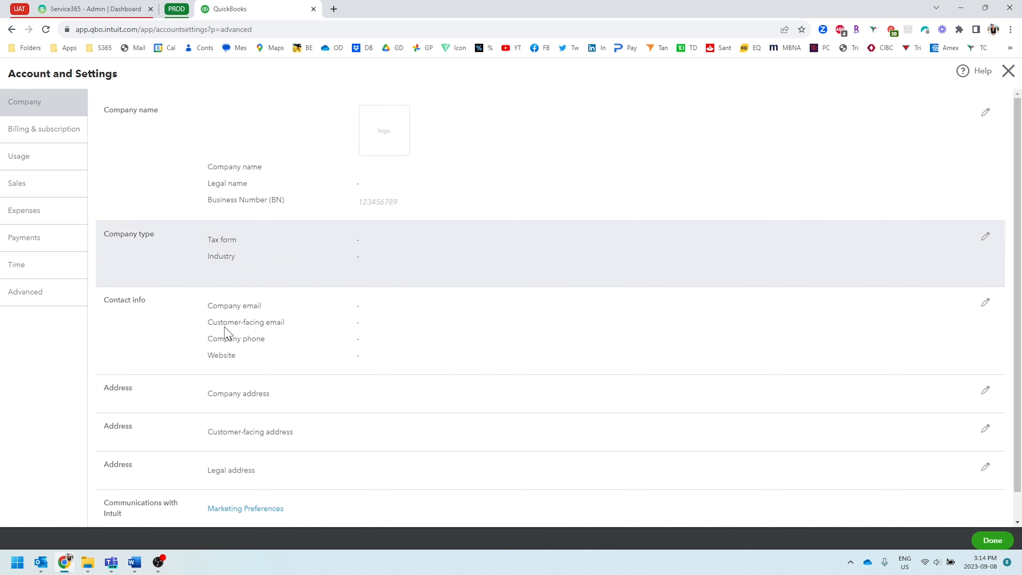
click(98, 294)
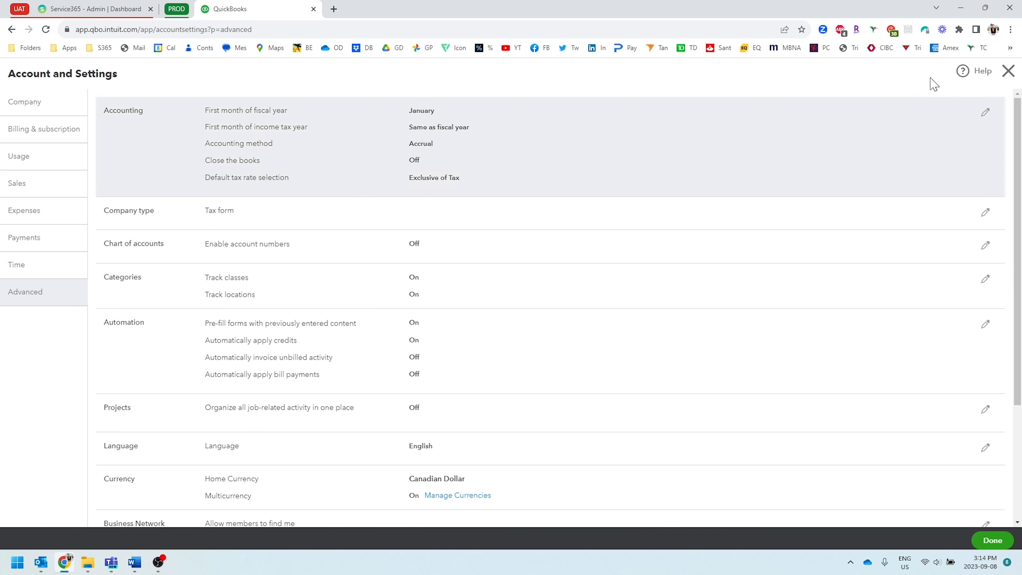
click(1008, 71)
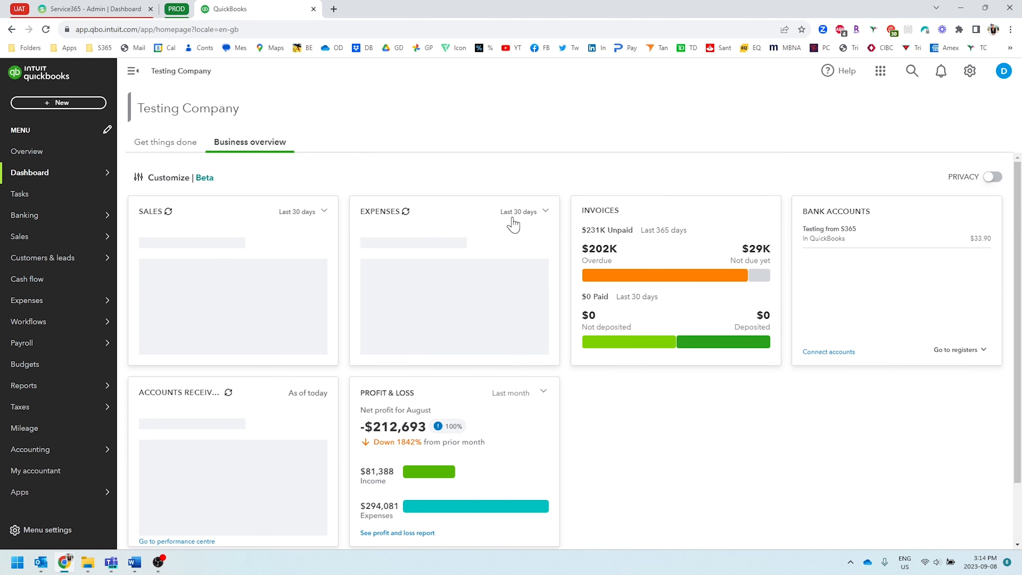
Step: Open the Locations list among all the QuickBooks lists to view the defined branches
click(969, 72)
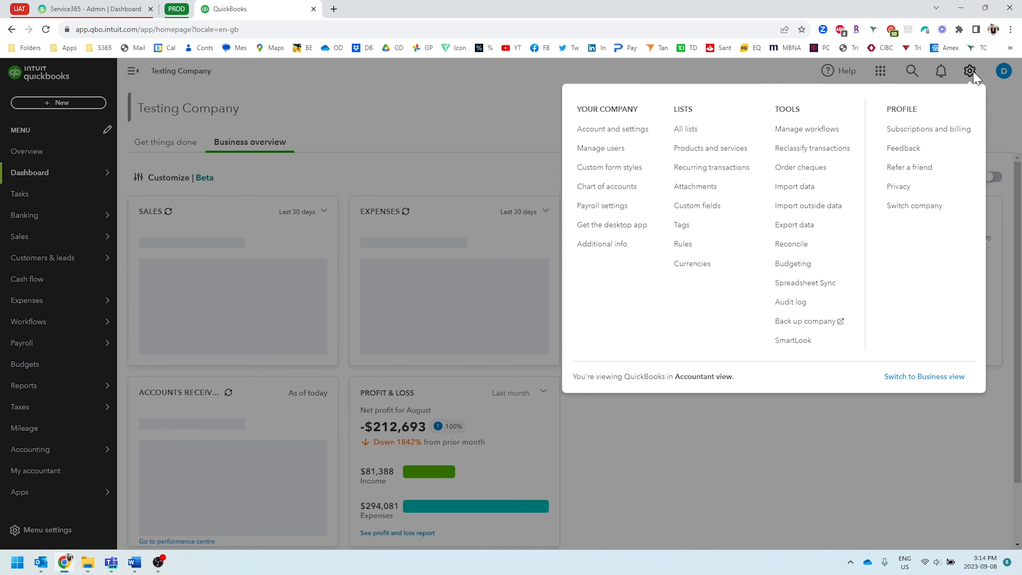
click(691, 136)
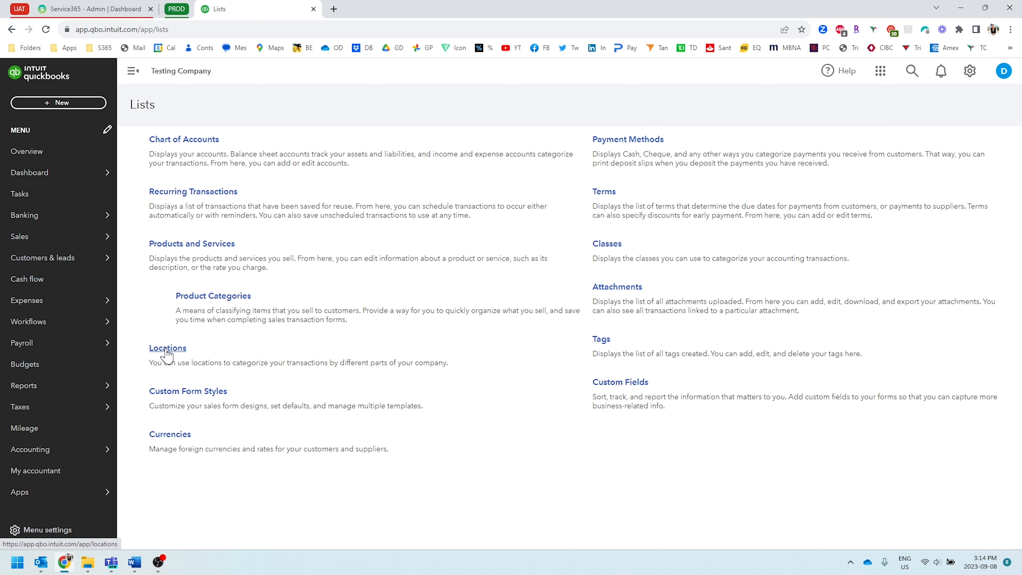
click(166, 354)
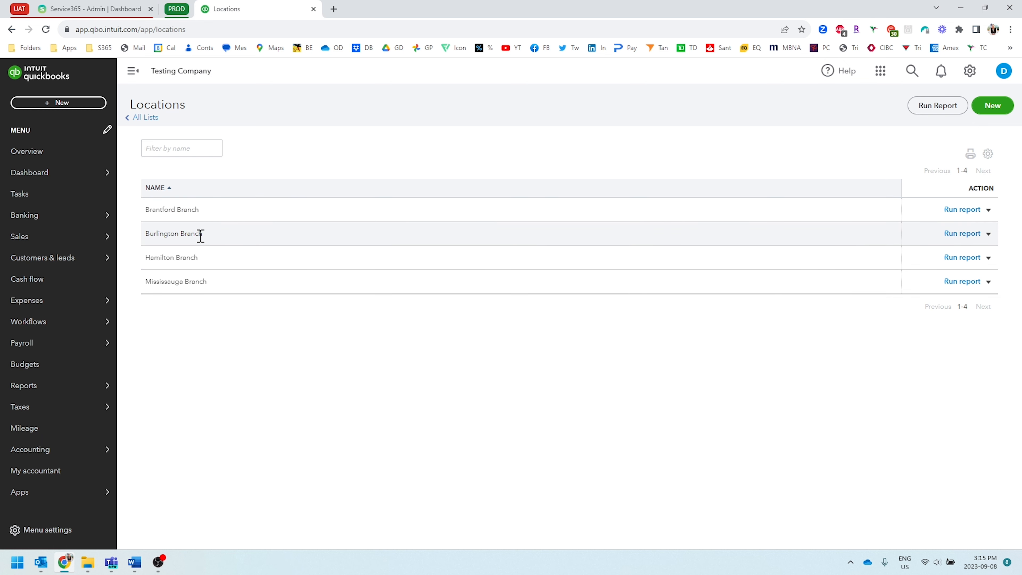
Step: Return to Service365, close the responsibility center form, and reopen the Burlington Branch entry to review its details
click(99, 12)
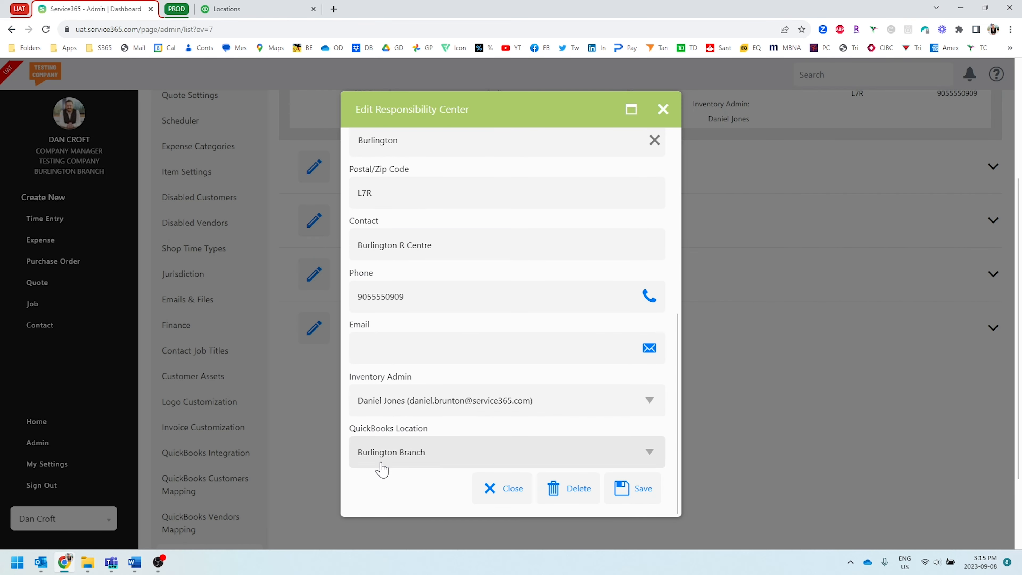
click(663, 109)
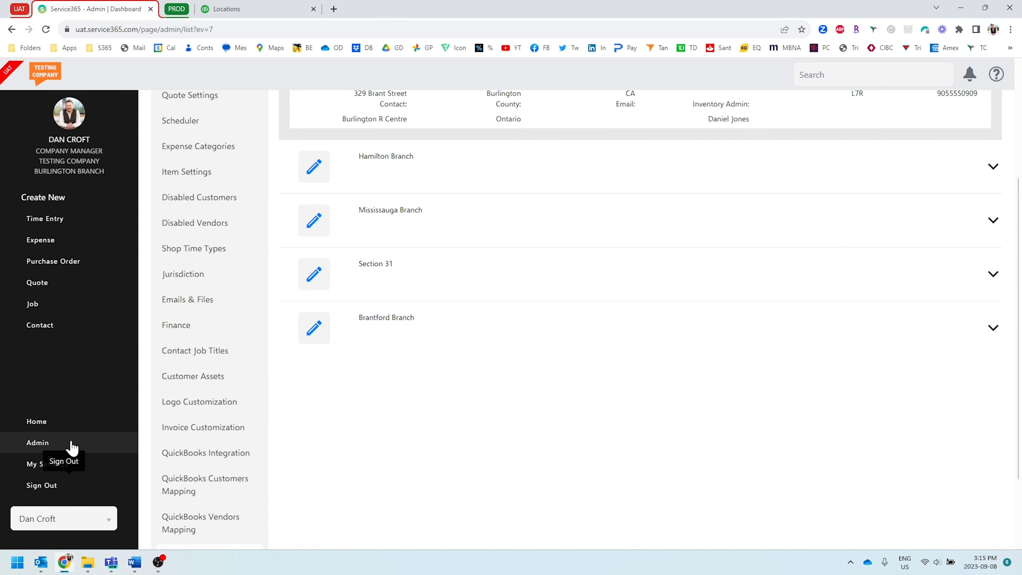
scroll(201, 440, down, 3)
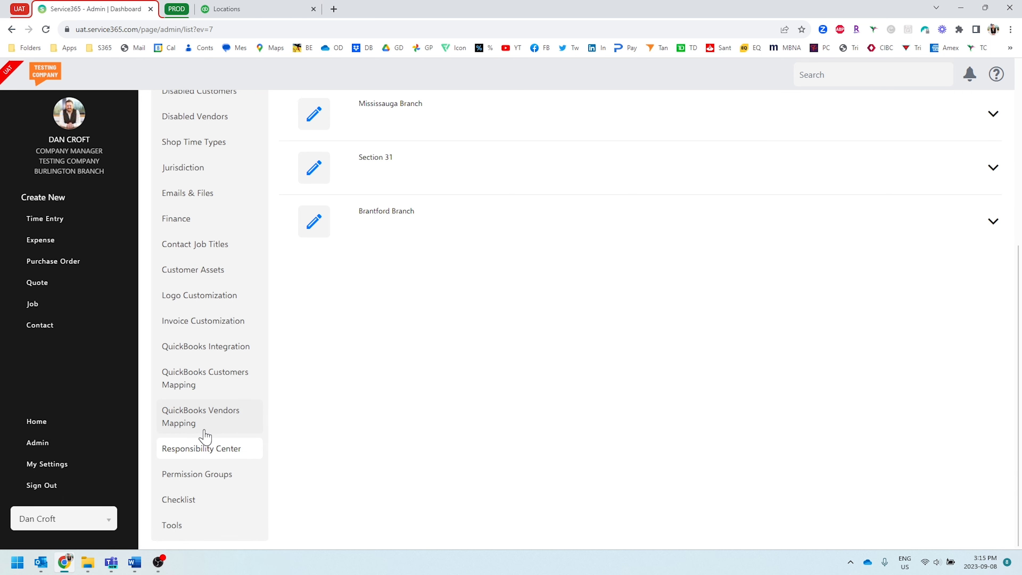
scroll(364, 434, up, 6)
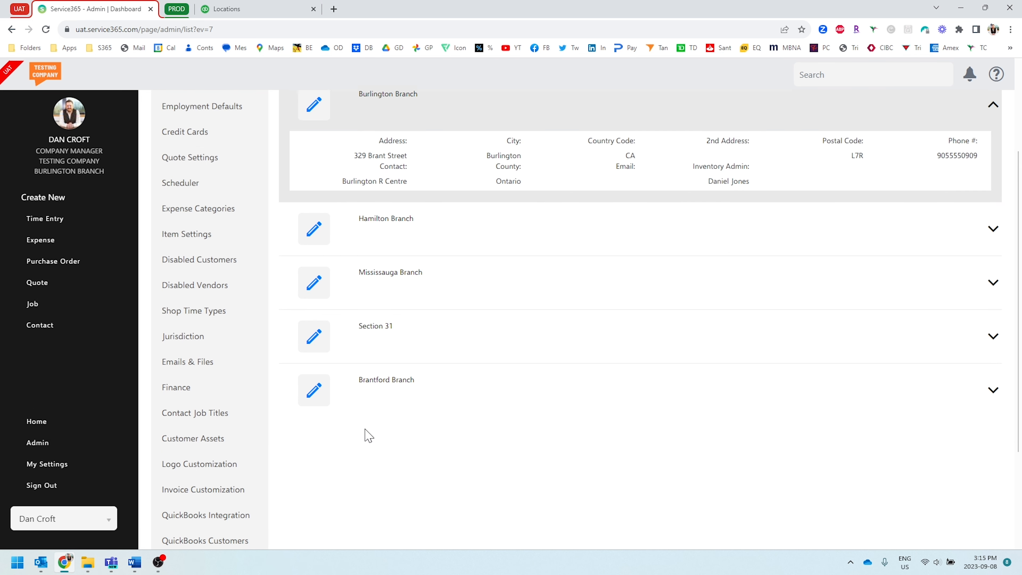
click(314, 151)
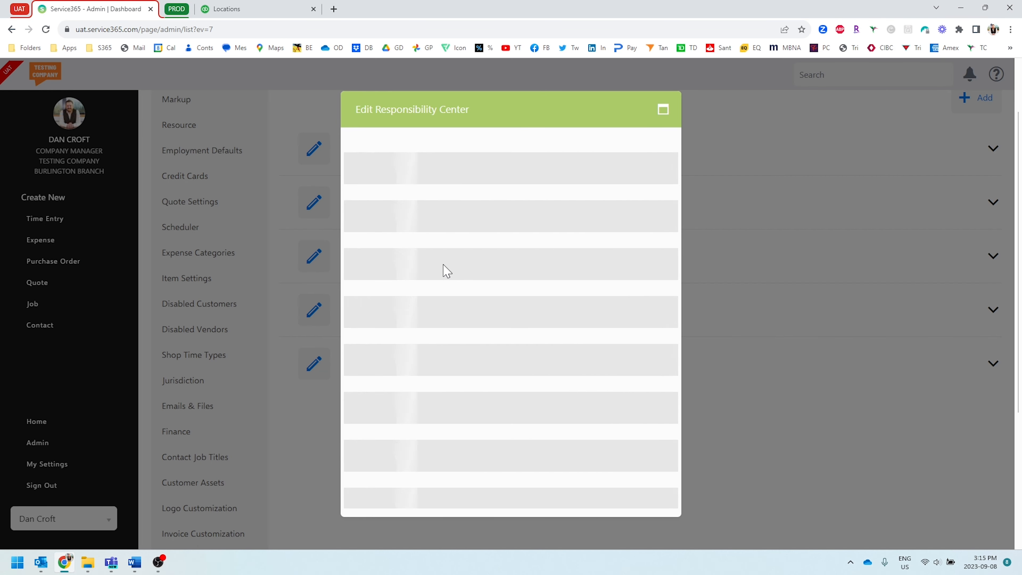
scroll(442, 265, down, 10)
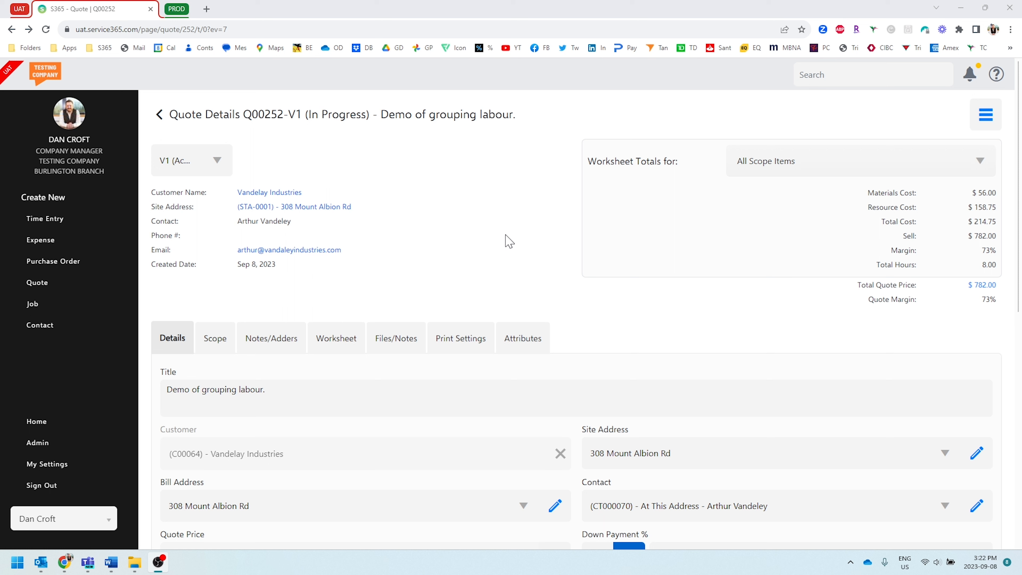
Step: Examine the resource and material line items in the worksheet of the labour grouping demo quote
click(320, 347)
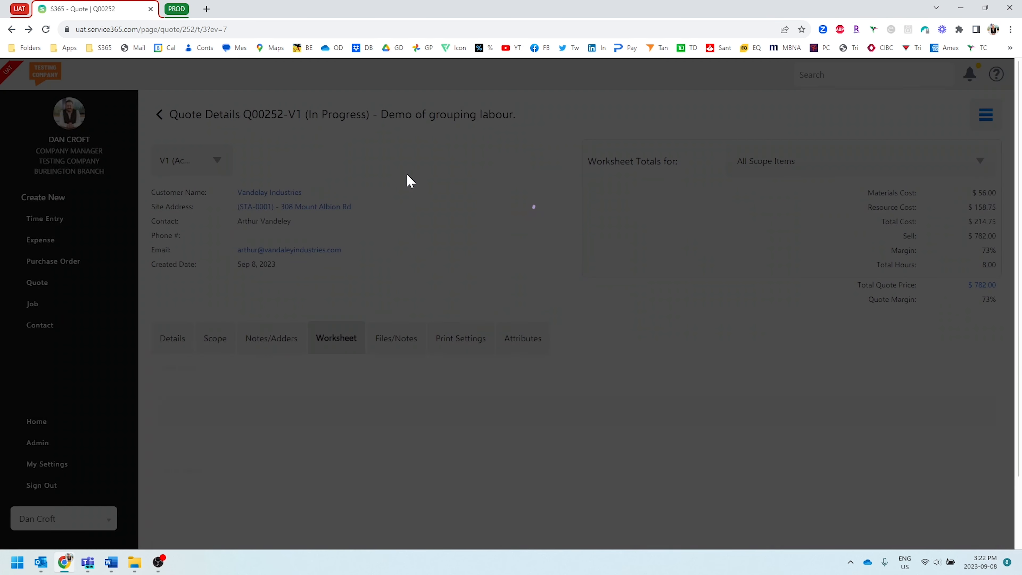
scroll(438, 209, down, 8)
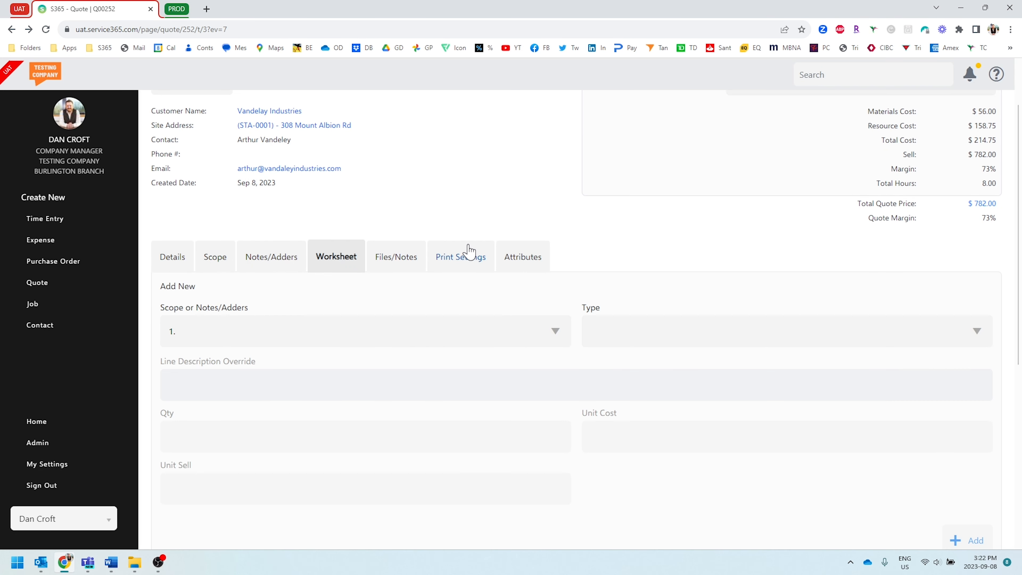
scroll(427, 286, down, 2)
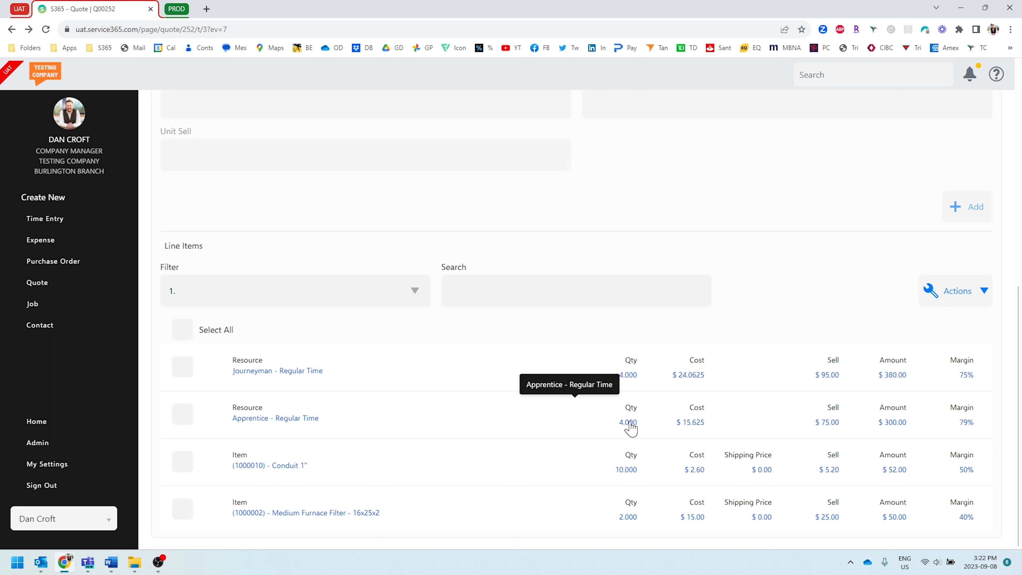
scroll(625, 403, up, 10)
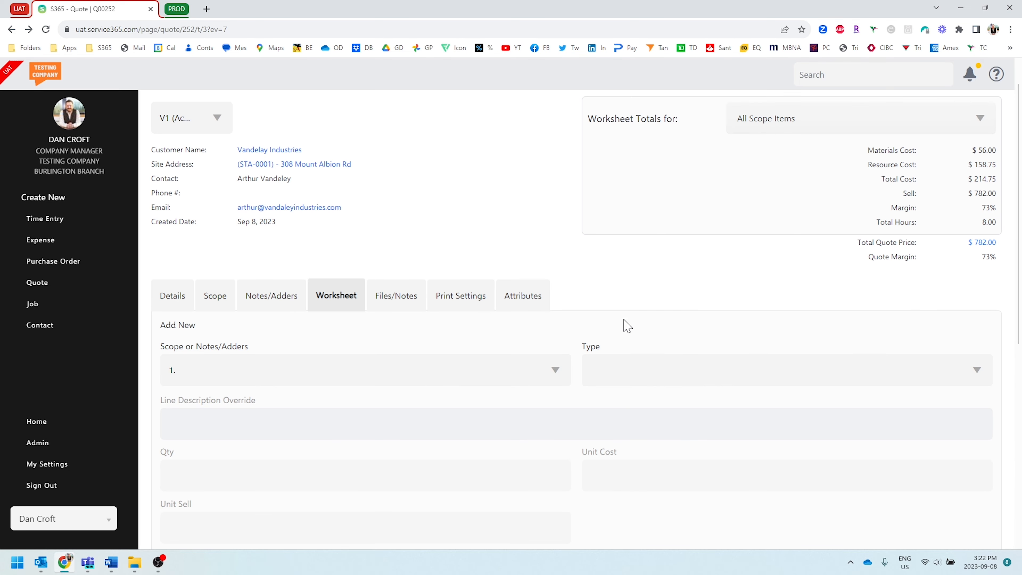
Step: Check the Group Labor option in the quote's print settings and view the quote's print preview
click(480, 302)
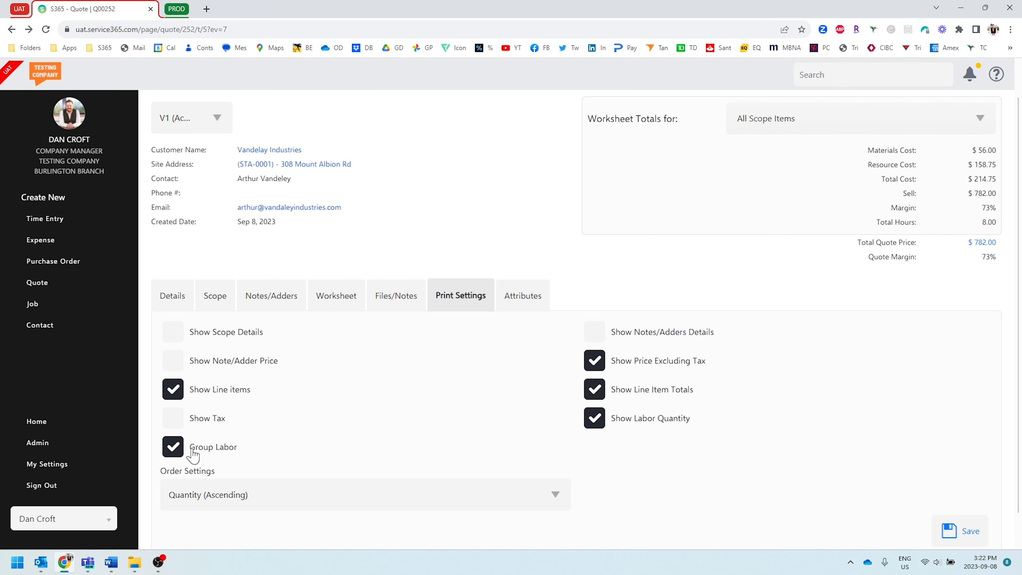
scroll(329, 398, up, 1)
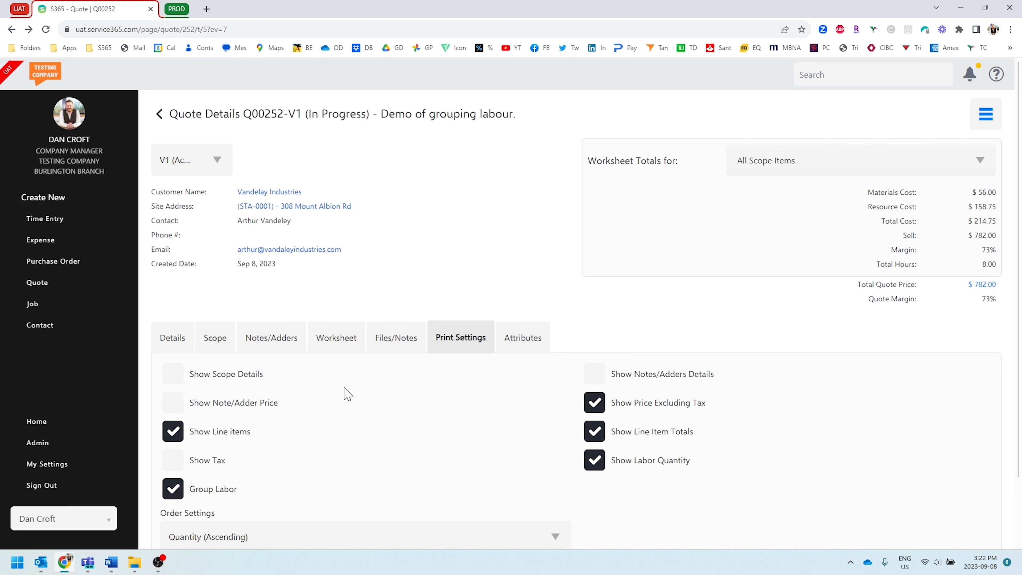
click(983, 122)
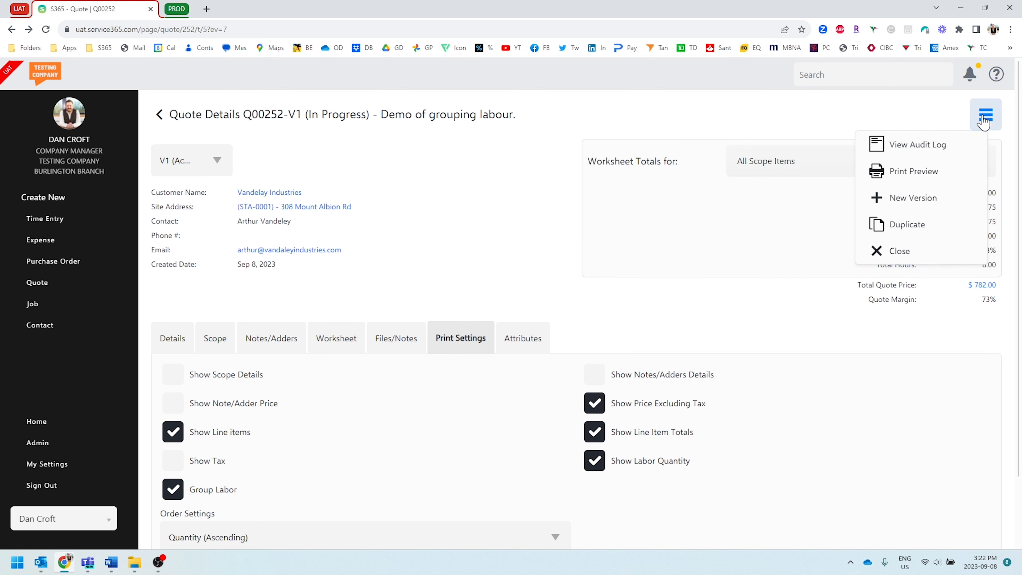
click(923, 170)
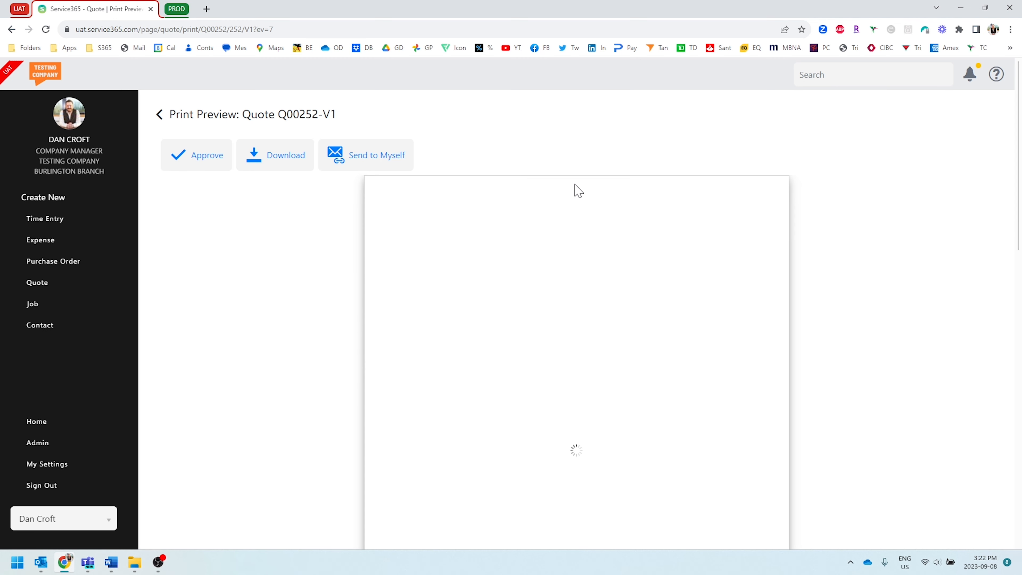
scroll(578, 192, down, 4)
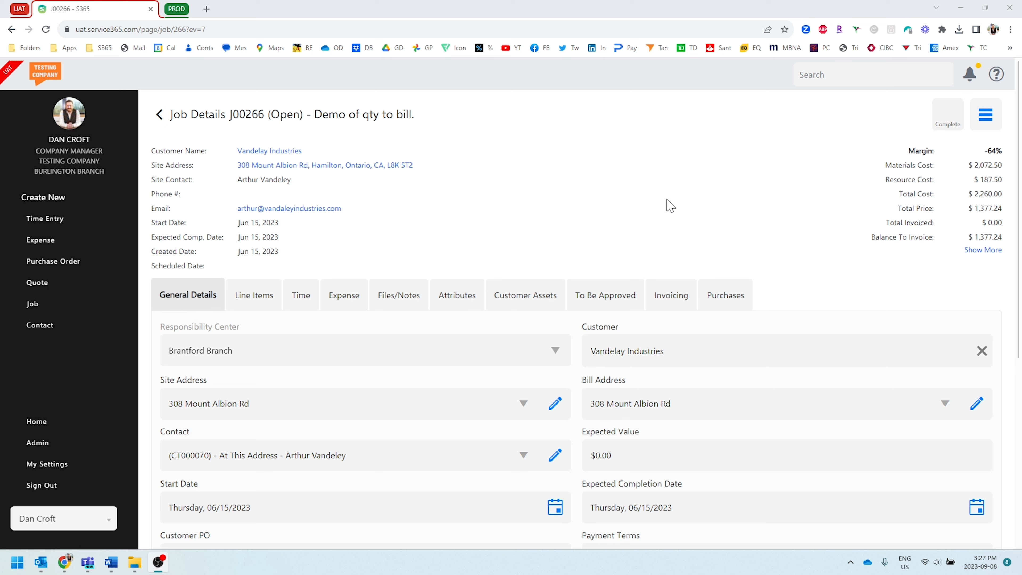
Step: Examine the line items of the job titled "Demo of qty to bill."
click(256, 299)
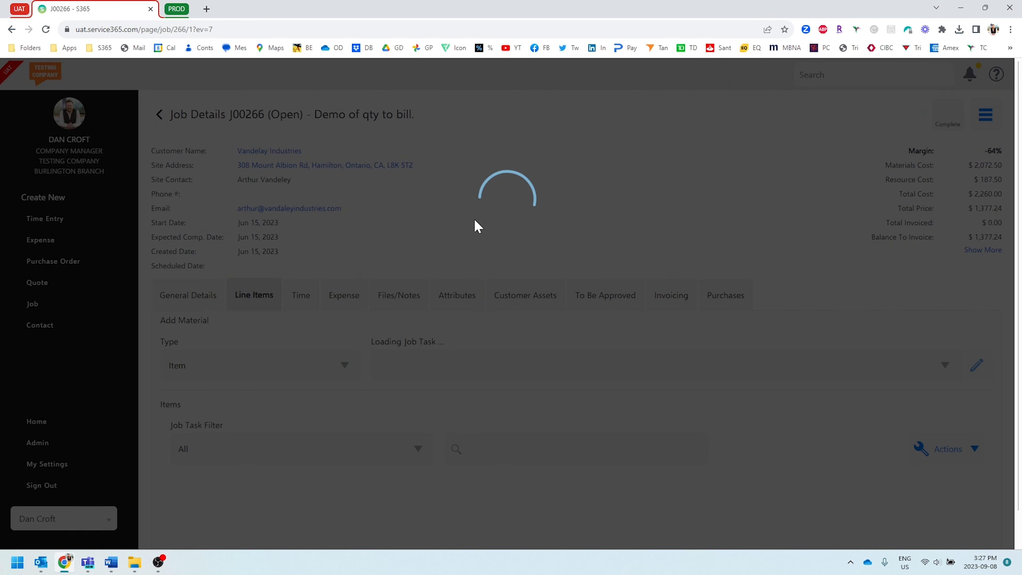
scroll(459, 238, down, 3)
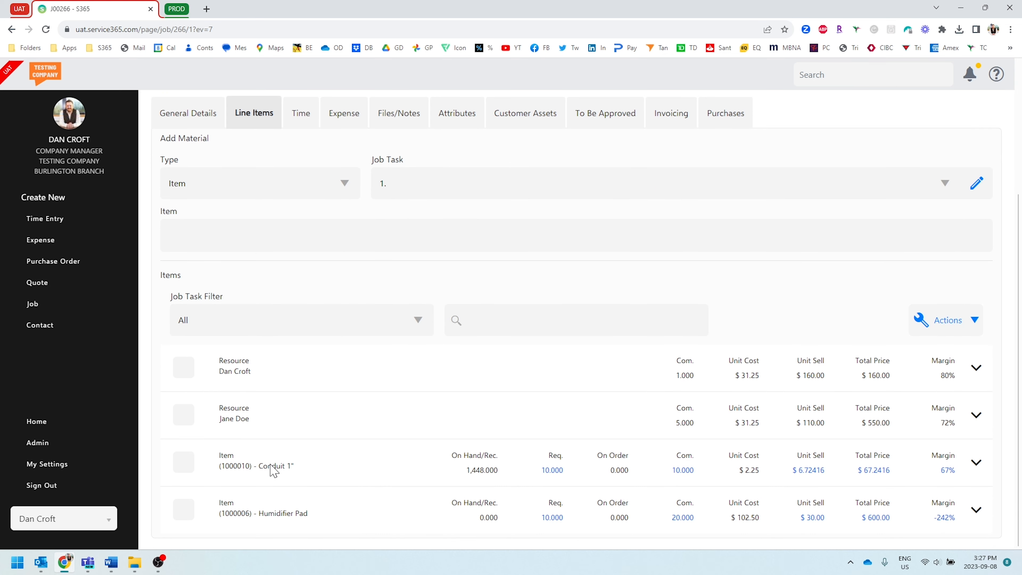
Step: Start a final invoice that closes the "Demo of qty to bill." job, with Manually Set Qty to Bill enabled
scroll(388, 452, up, 5)
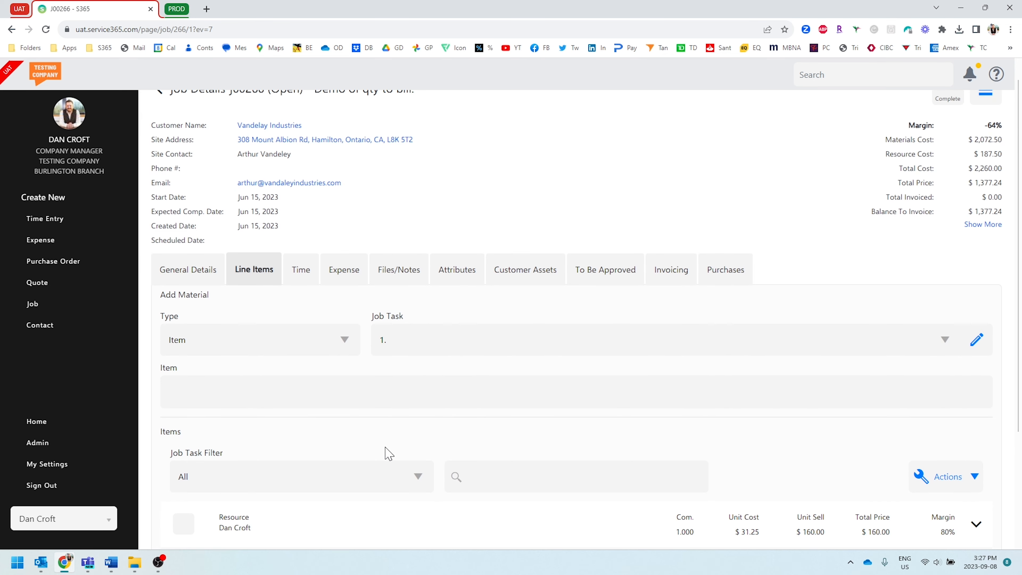
click(672, 297)
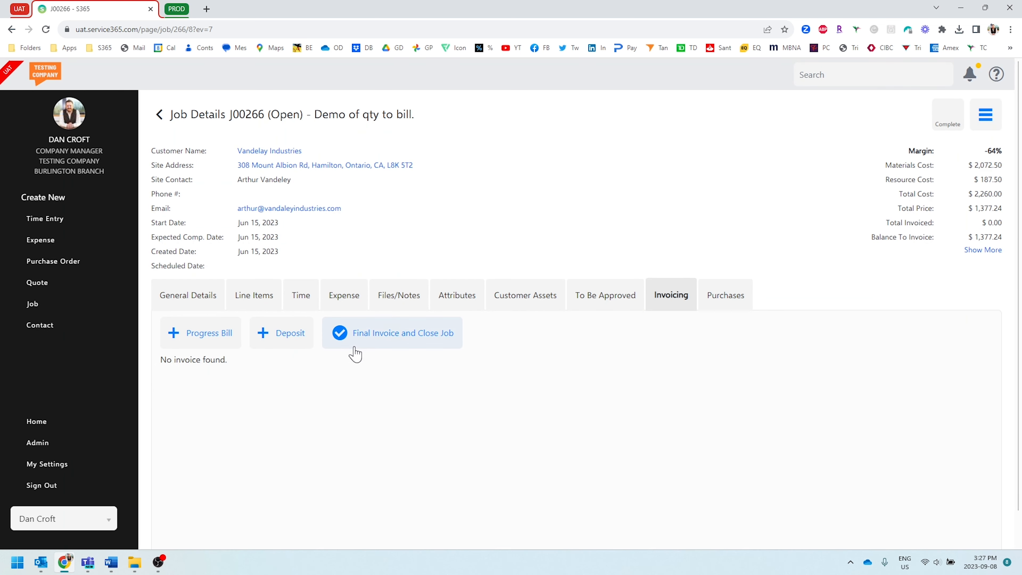
click(392, 342)
click(467, 360)
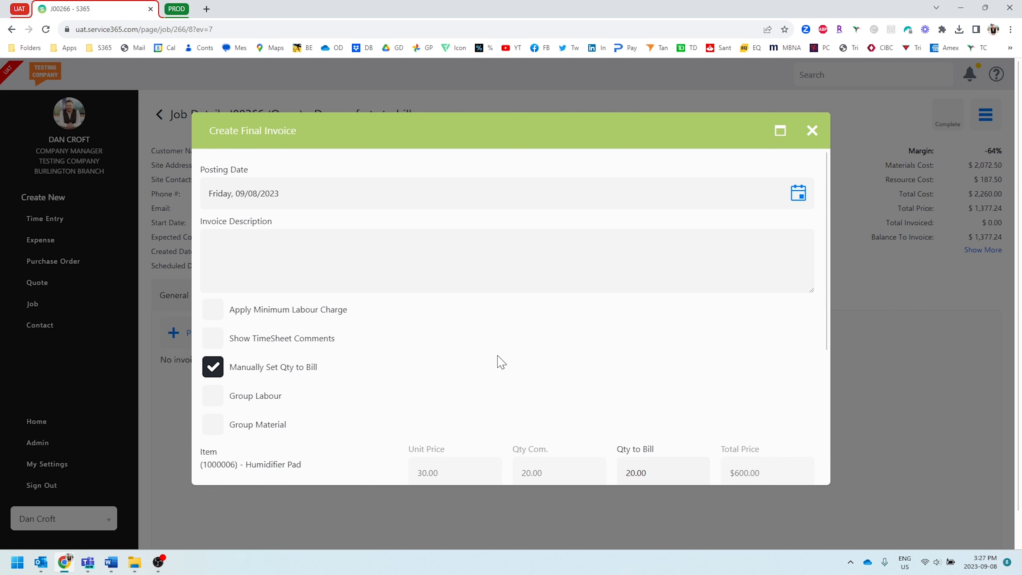
scroll(589, 324, down, 5)
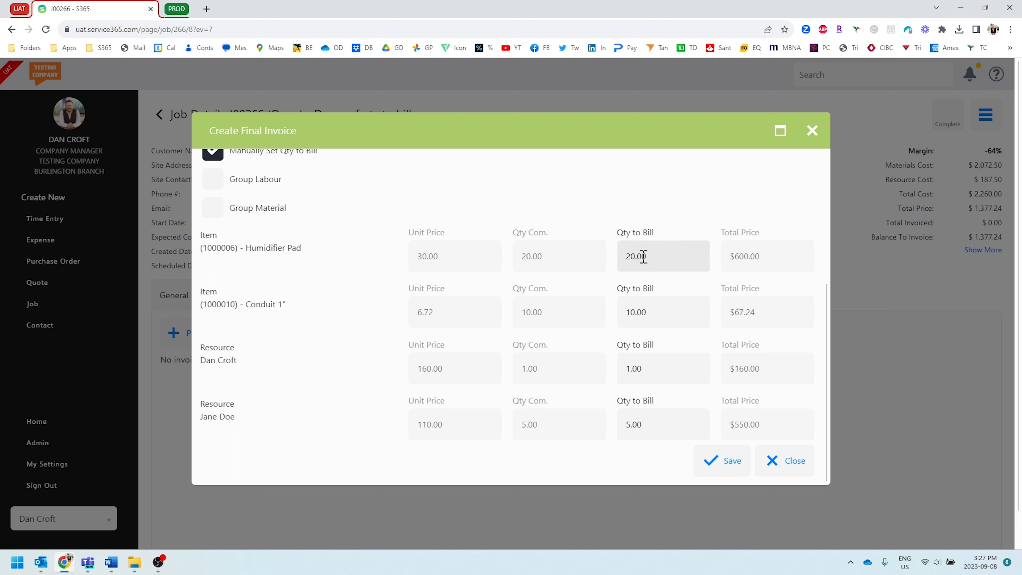
Step: Set the Humidifier Pad's quantity to bill to 10 and save the final invoice
click(622, 256)
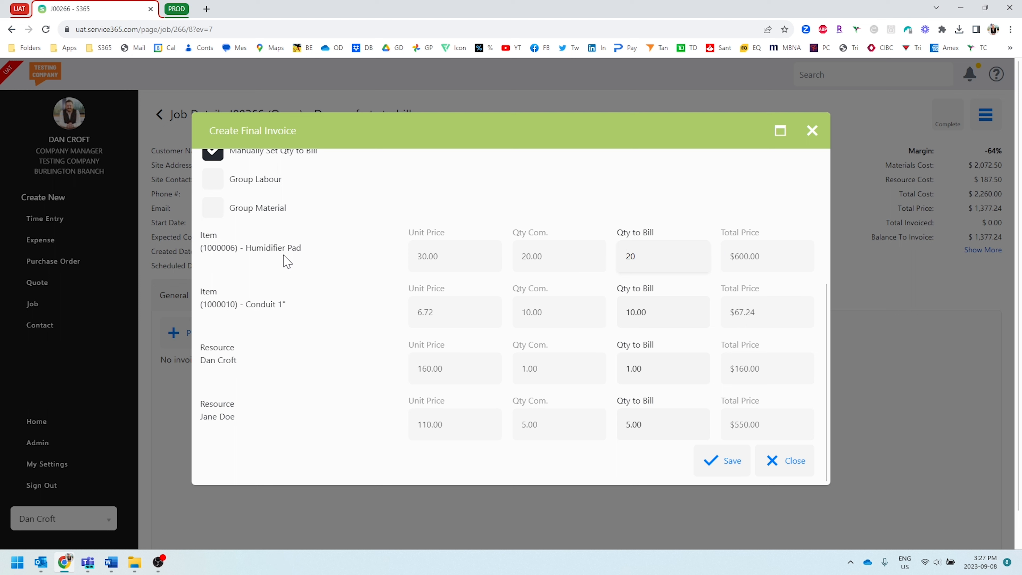
drag(306, 250, 246, 252)
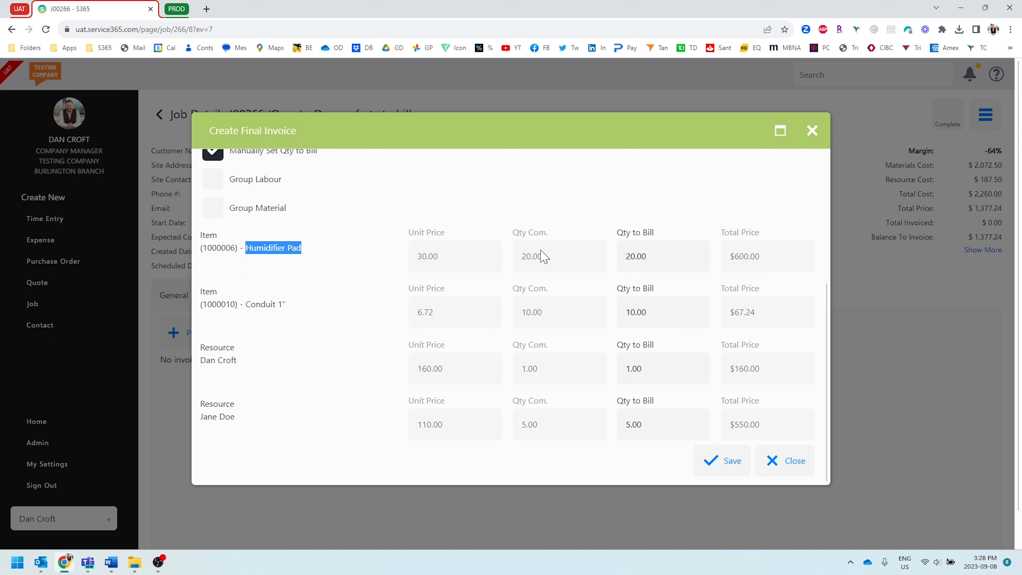
click(688, 256)
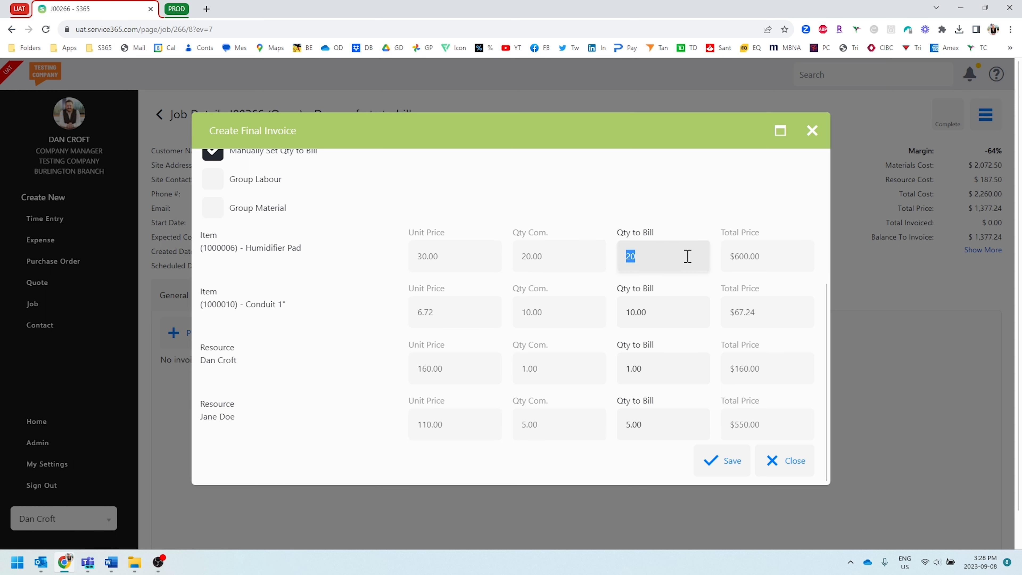
text(10)
click(669, 205)
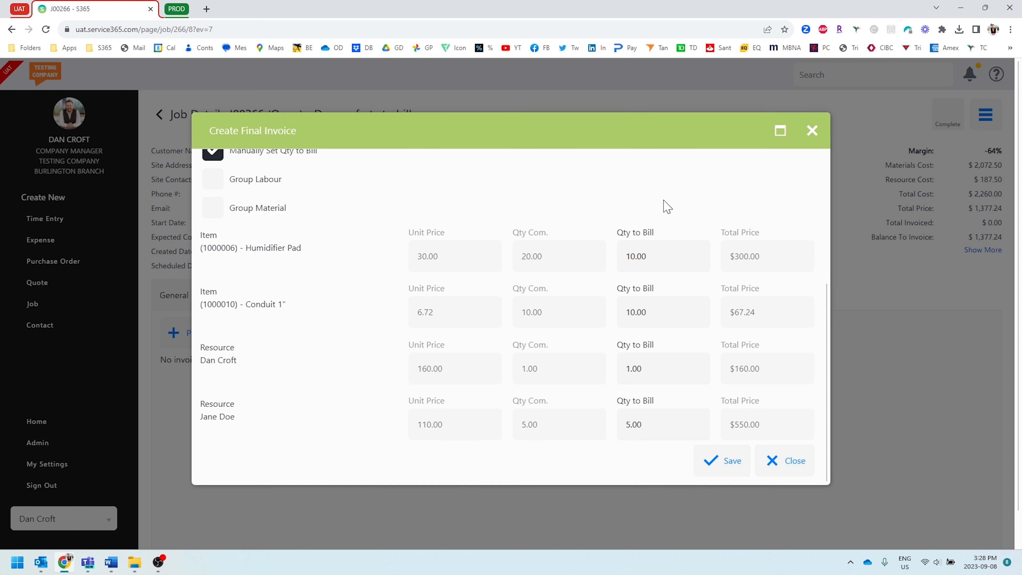
click(720, 462)
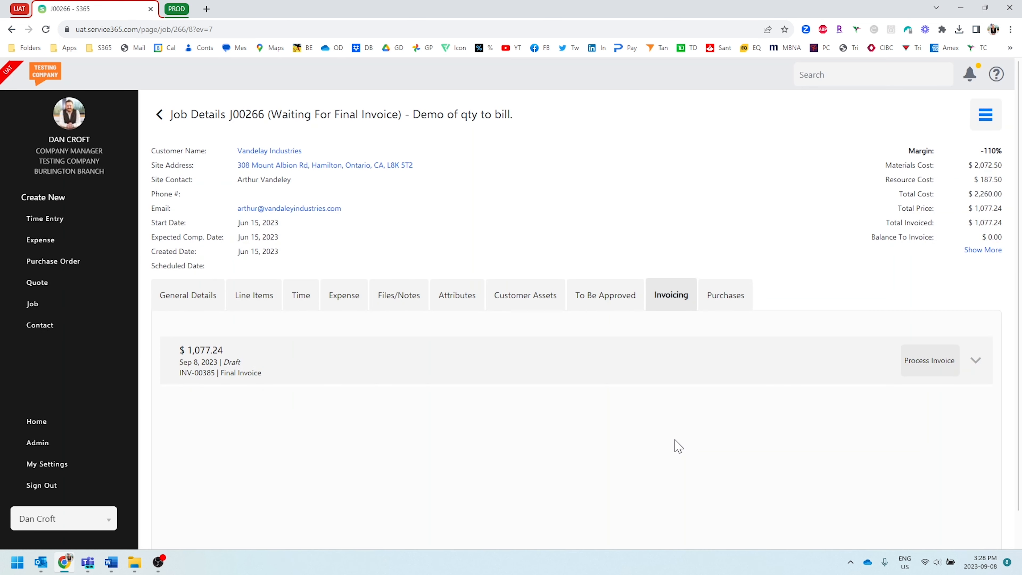
Step: Review the draft final invoice in the print preview and delete it
click(926, 364)
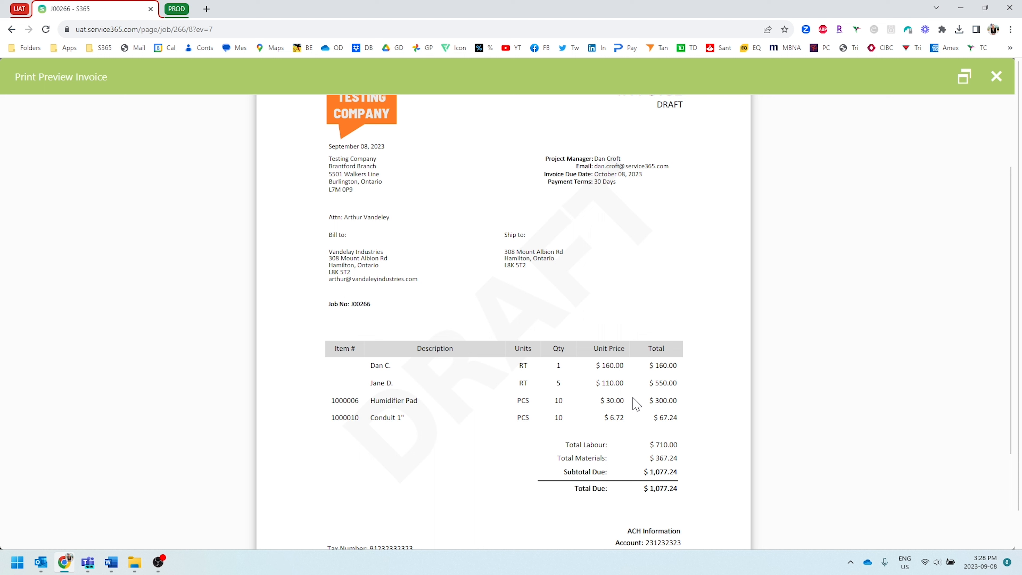
scroll(636, 403, up, 3)
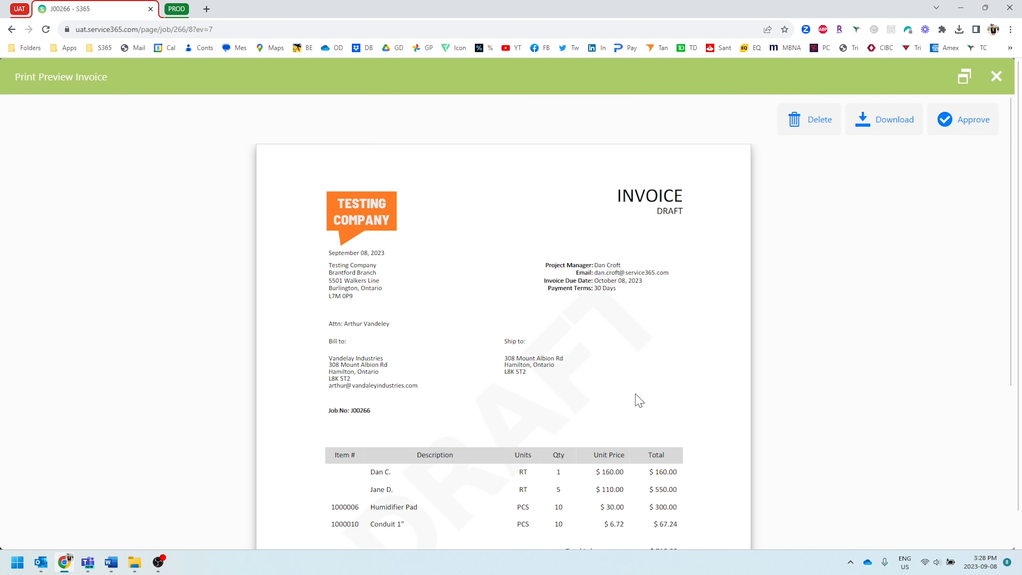
click(825, 125)
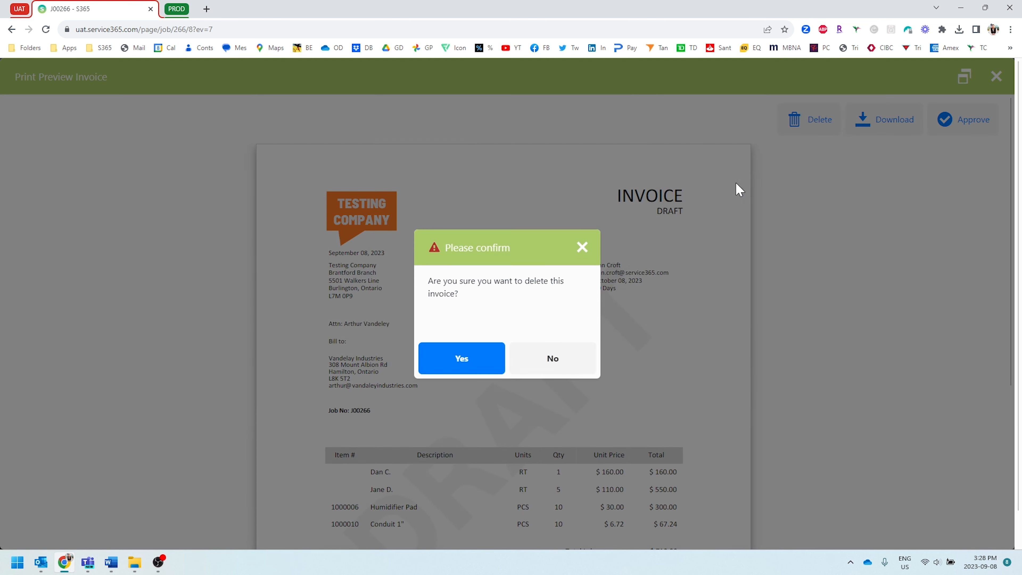
click(488, 359)
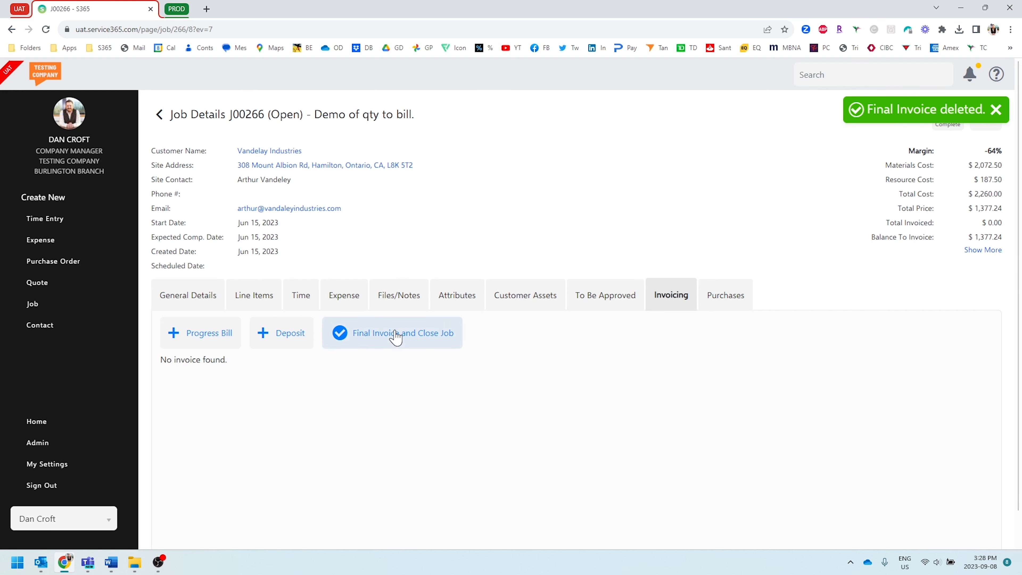
Step: Start another final invoice for the job and enable Manually Set Qty to Bill
click(394, 337)
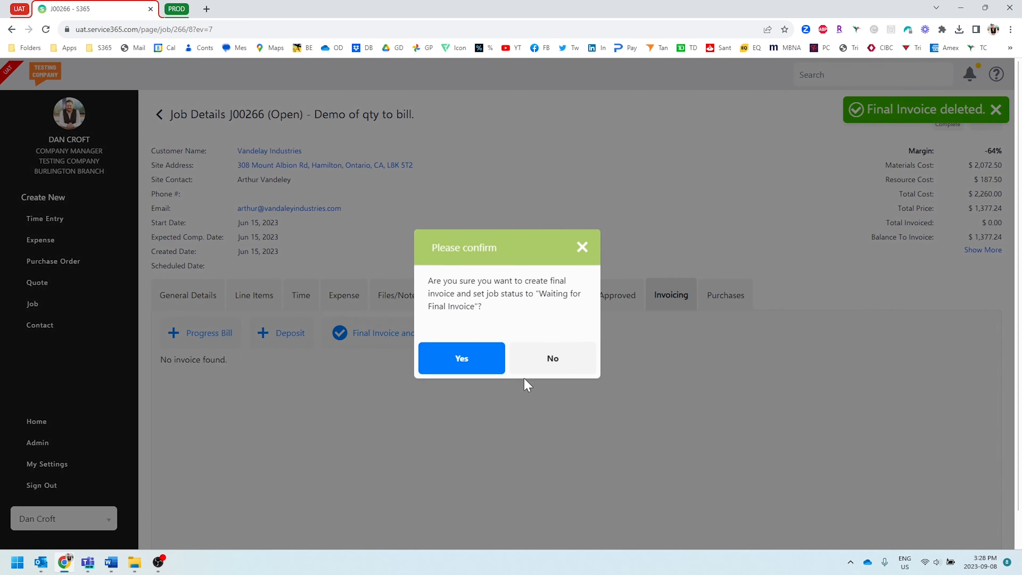
click(463, 358)
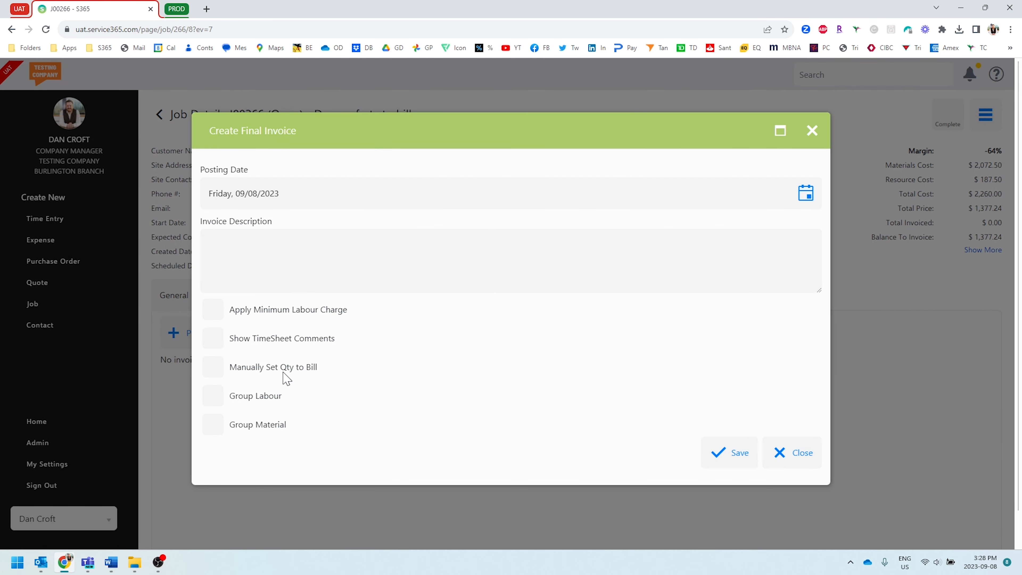
click(253, 367)
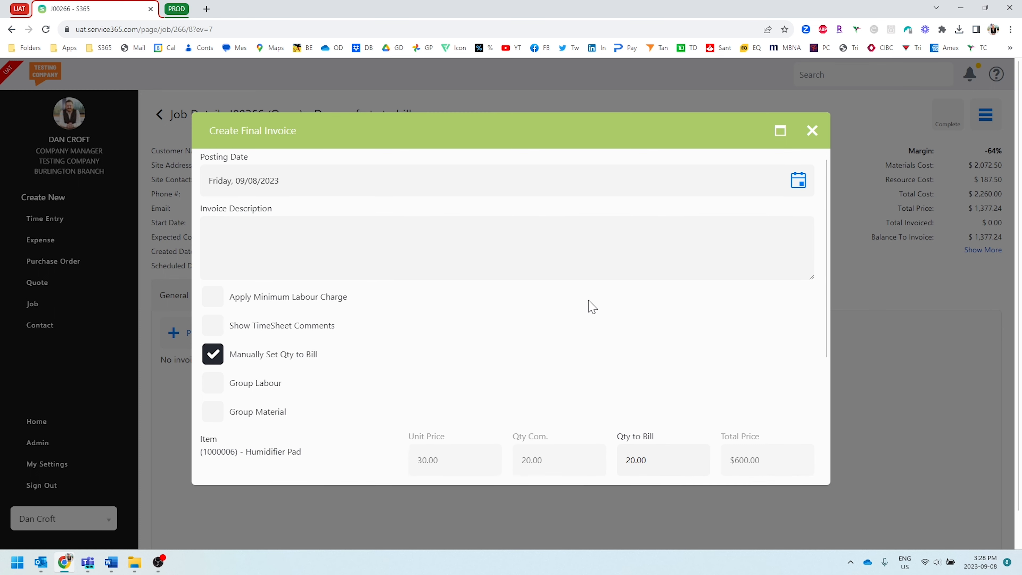
Step: Set the quantity to bill of the second labour resource to 0 and save the final invoice
scroll(589, 307, down, 5)
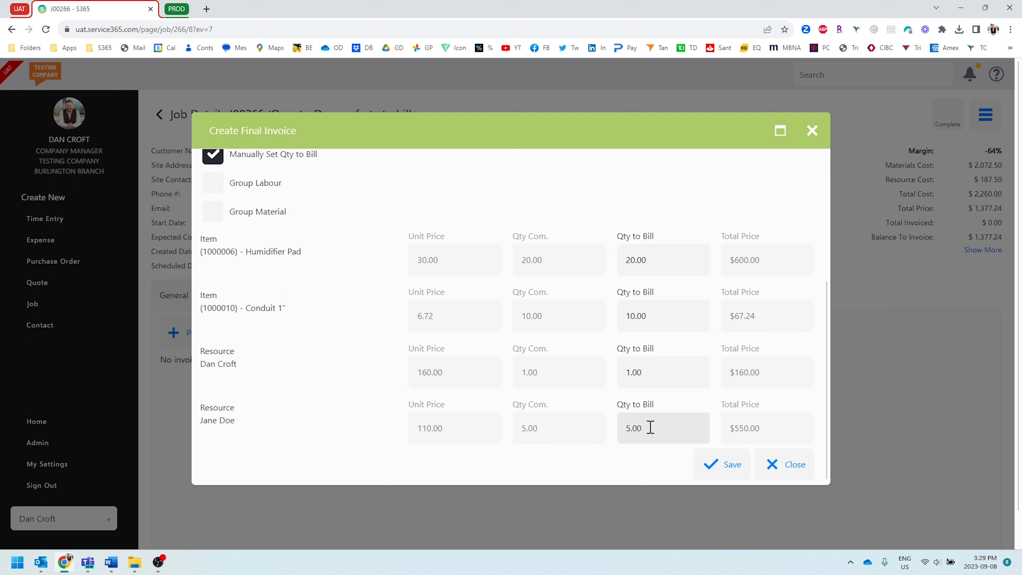
double_click(659, 425)
text(0)
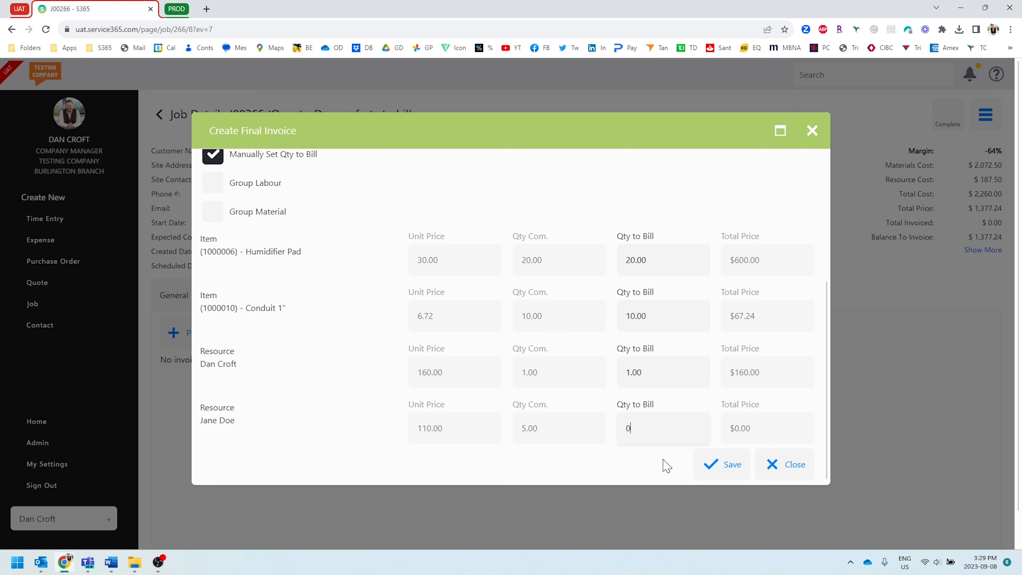
click(713, 465)
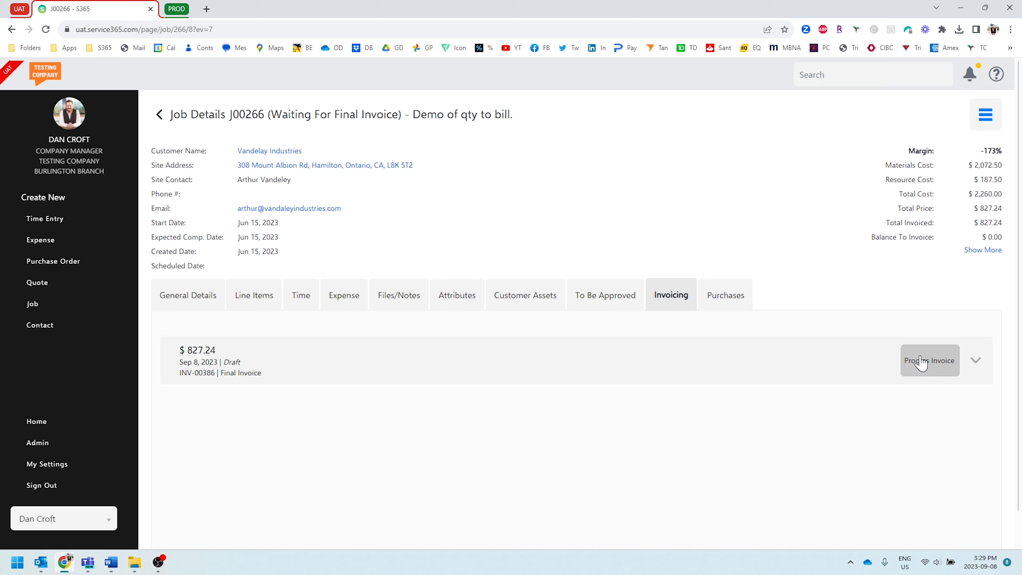
Step: Open the new draft final invoice's print preview and examine its billed lines and totals
click(921, 362)
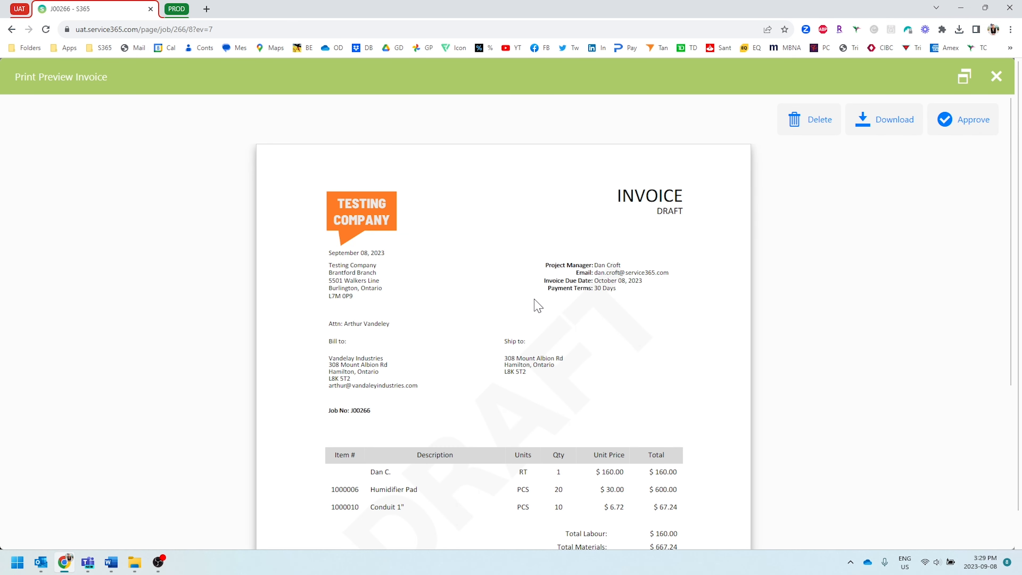
scroll(537, 305, down, 4)
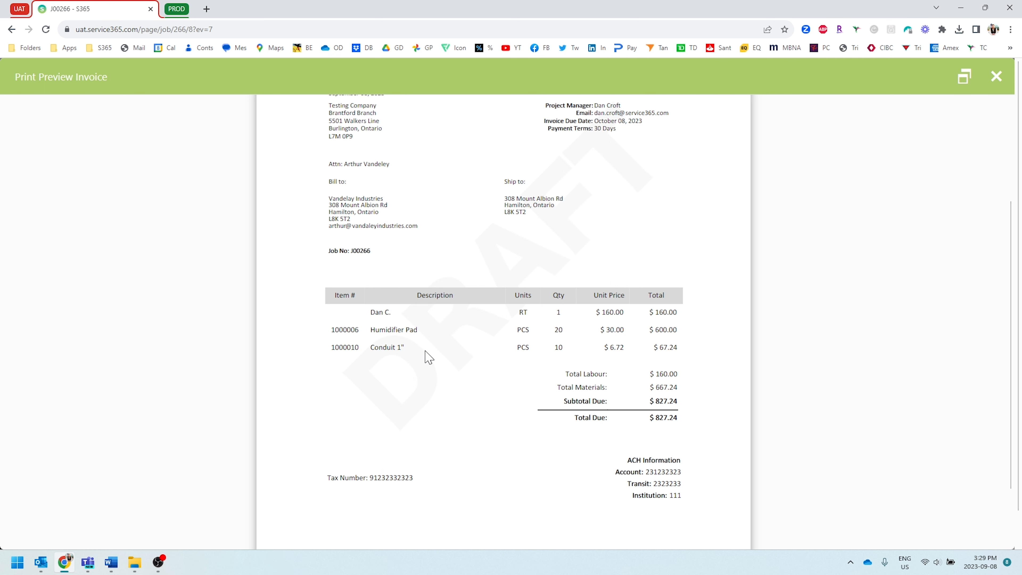
scroll(430, 358, up, 1)
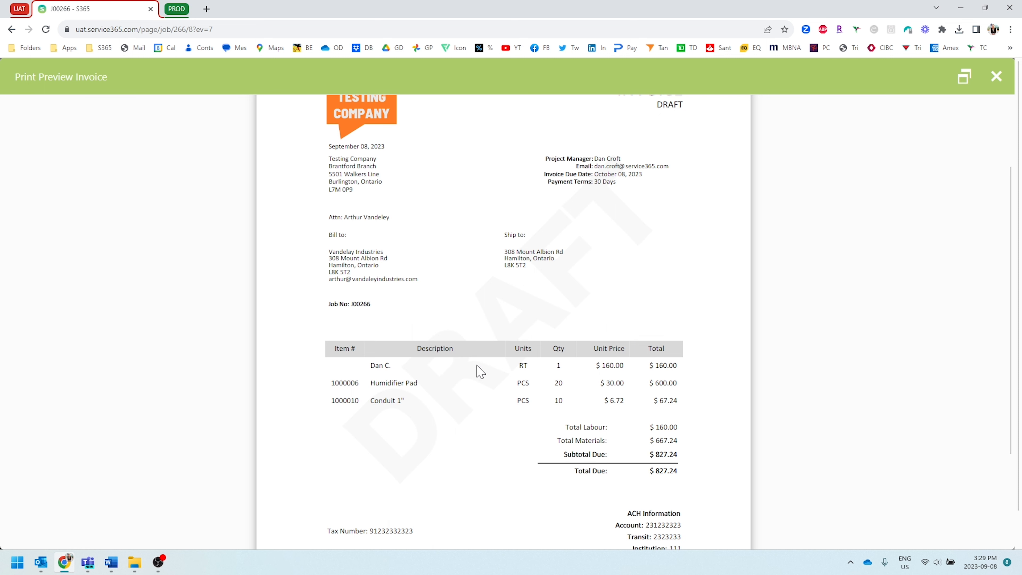
scroll(481, 372, up, 1)
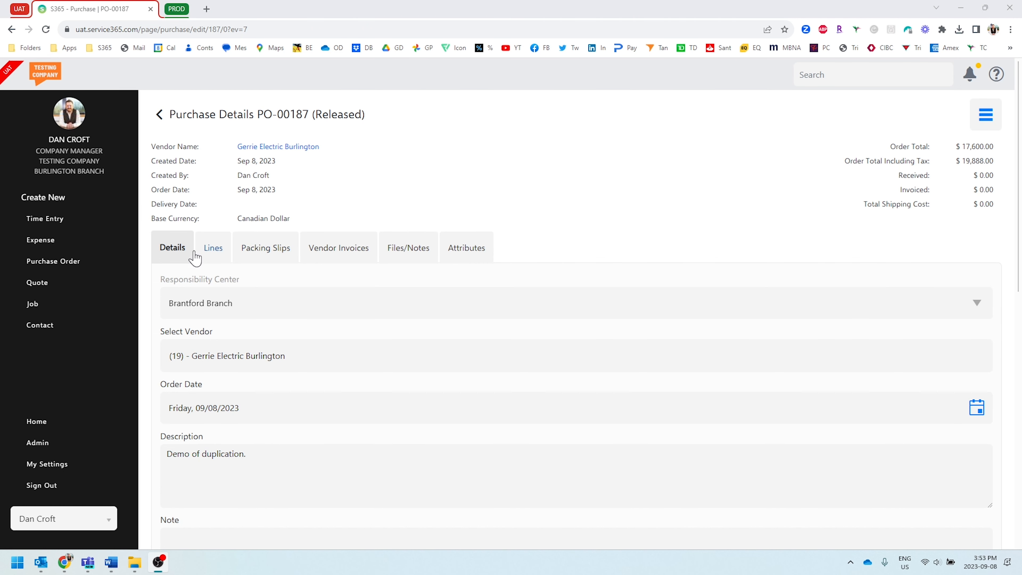
Step: Add a Shipping line with quantity 1 and cost 25 to the Gerrie Electric Burlington purchase order
click(211, 252)
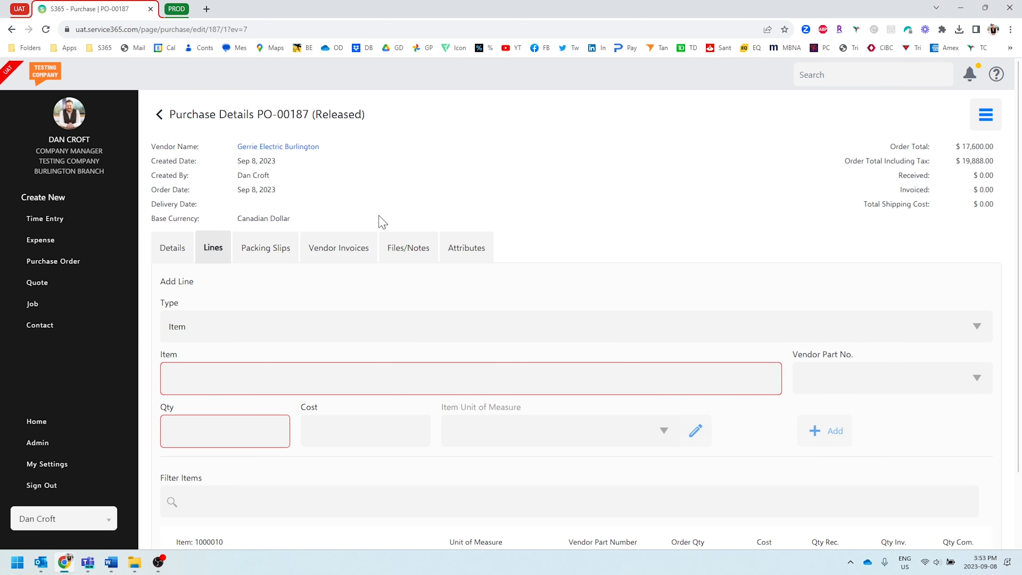
scroll(382, 221, down, 2)
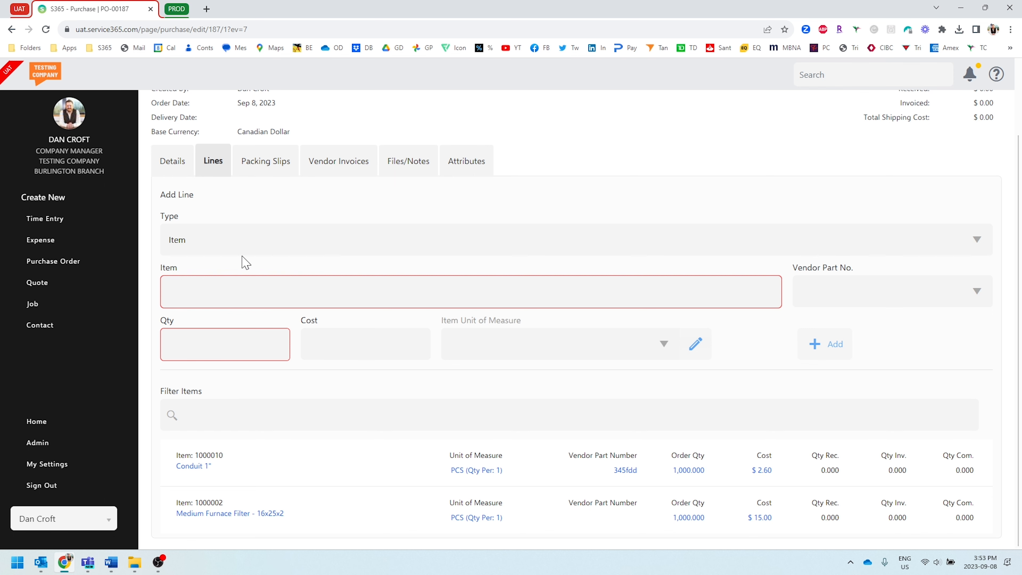
click(237, 245)
click(208, 307)
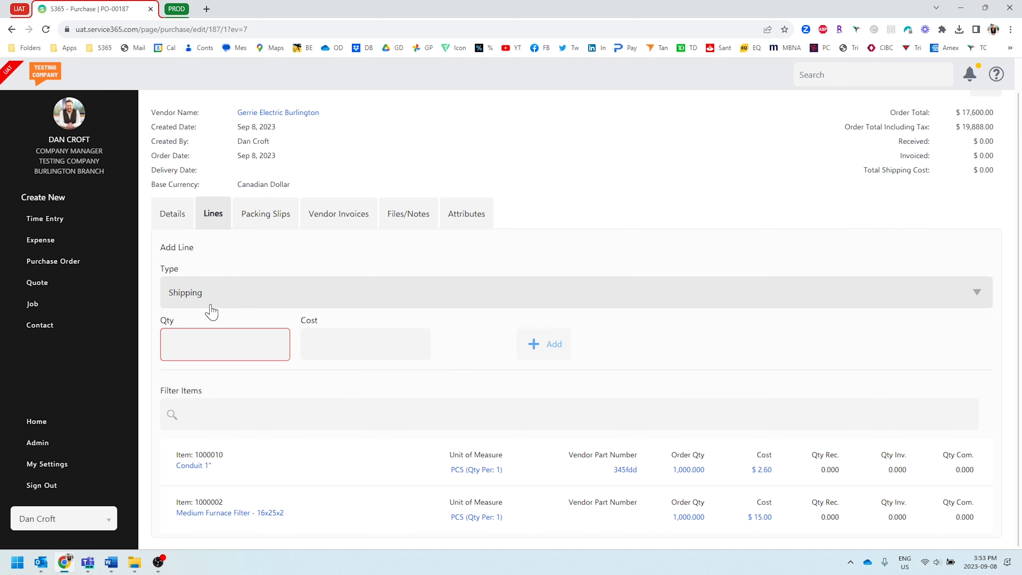
click(202, 347)
text(1)
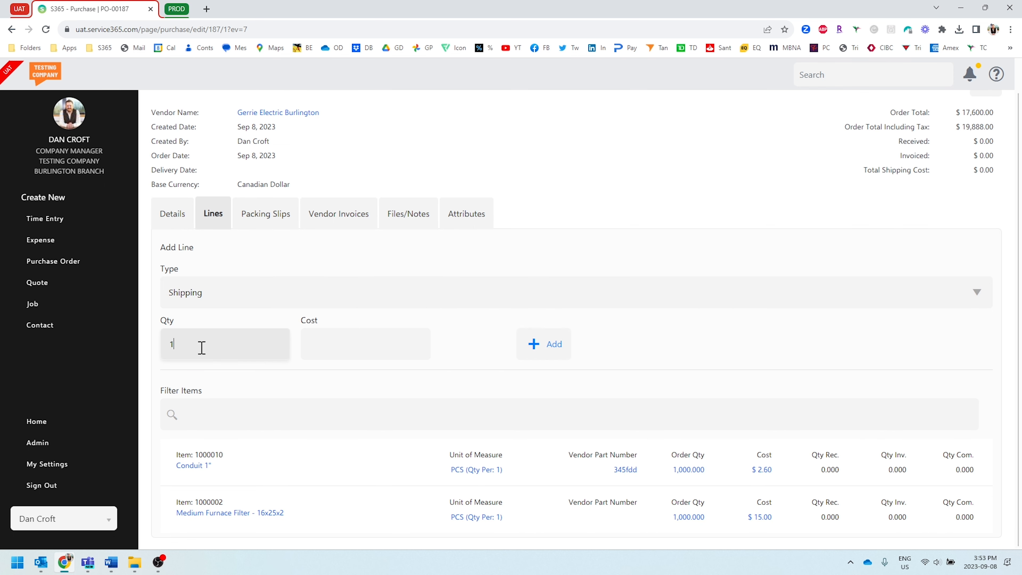
key(Tab)
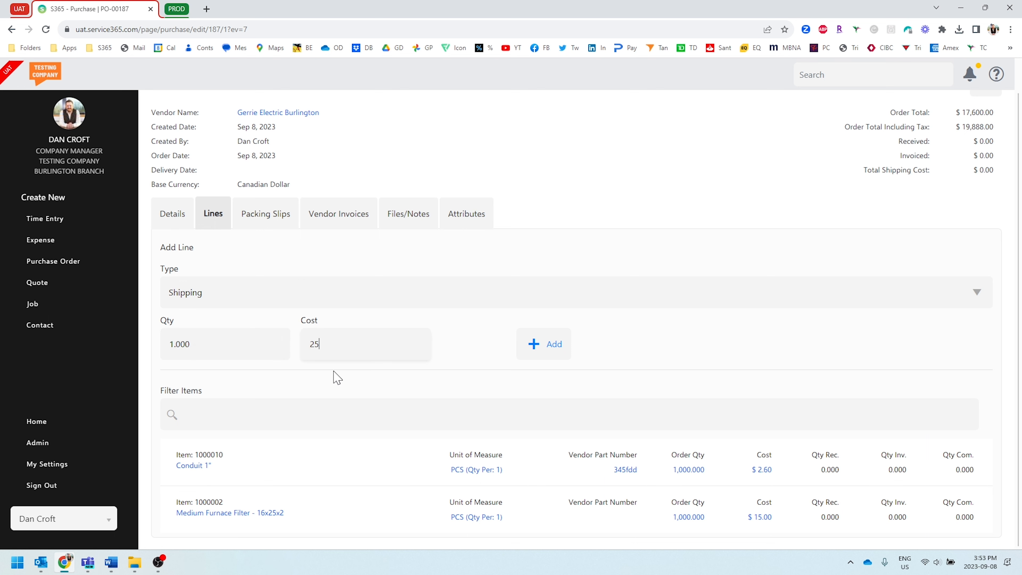
click(535, 346)
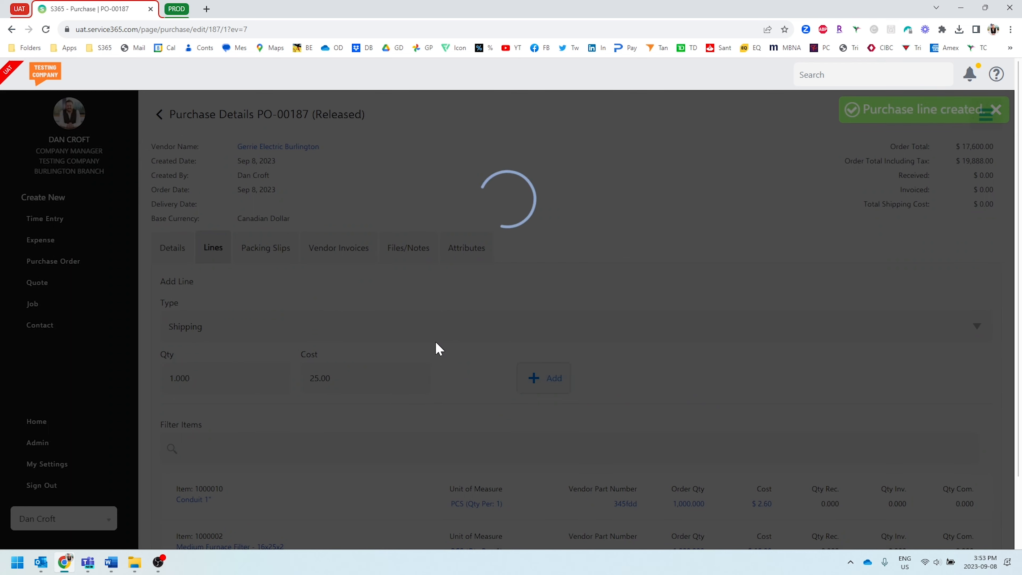
scroll(457, 360, down, 2)
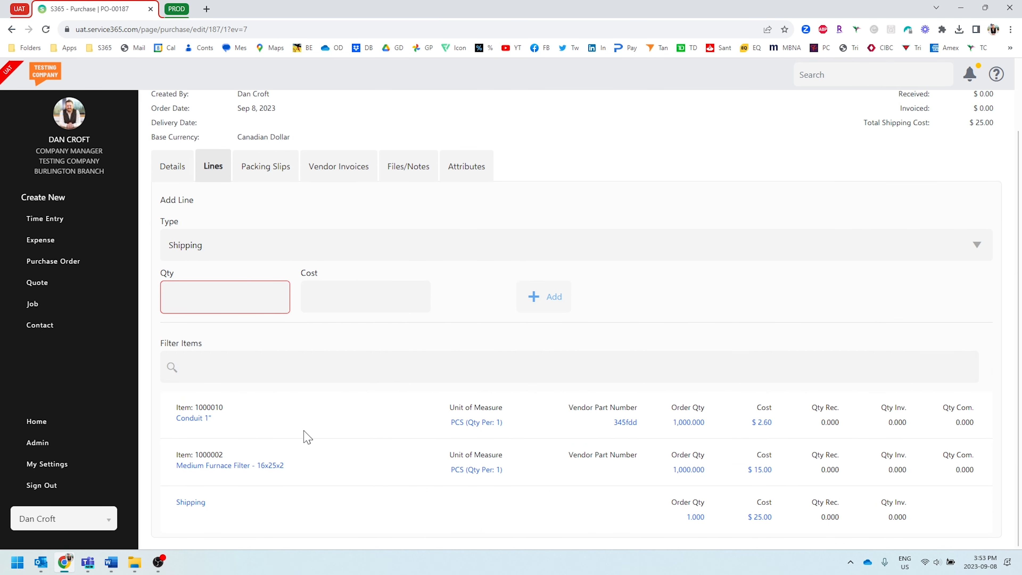
Step: Scan a vendor invoice for the Gerrie Electric Burlington purchase order by uploading the Invoice file from Sample Docs
scroll(308, 437, up, 2)
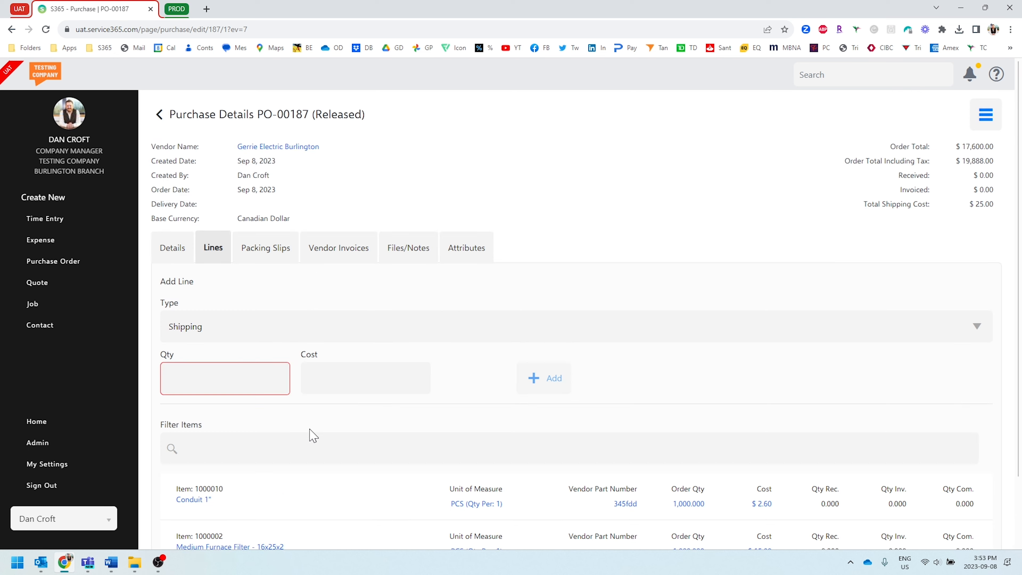
click(354, 247)
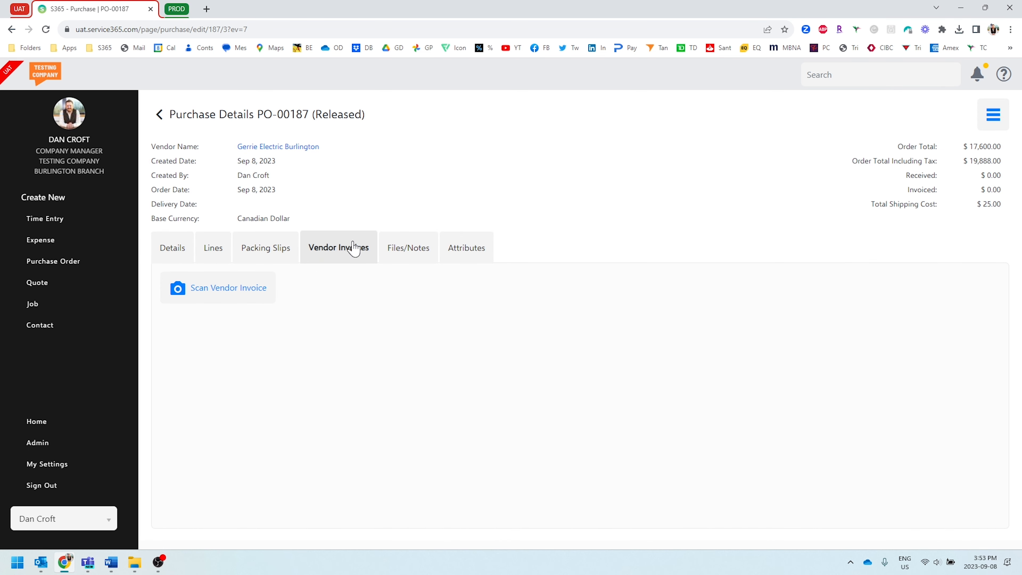
click(235, 283)
click(213, 157)
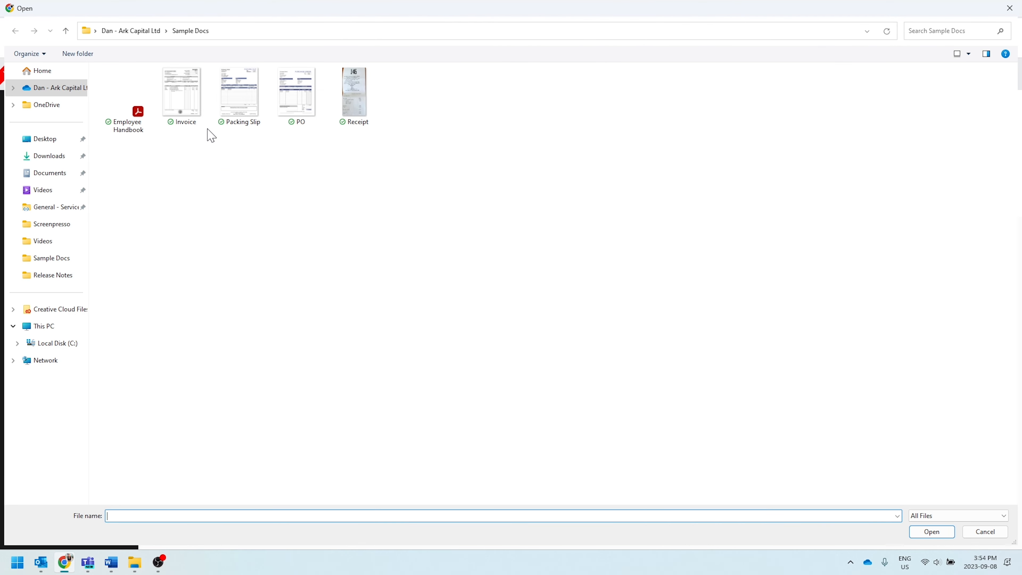
double_click(186, 101)
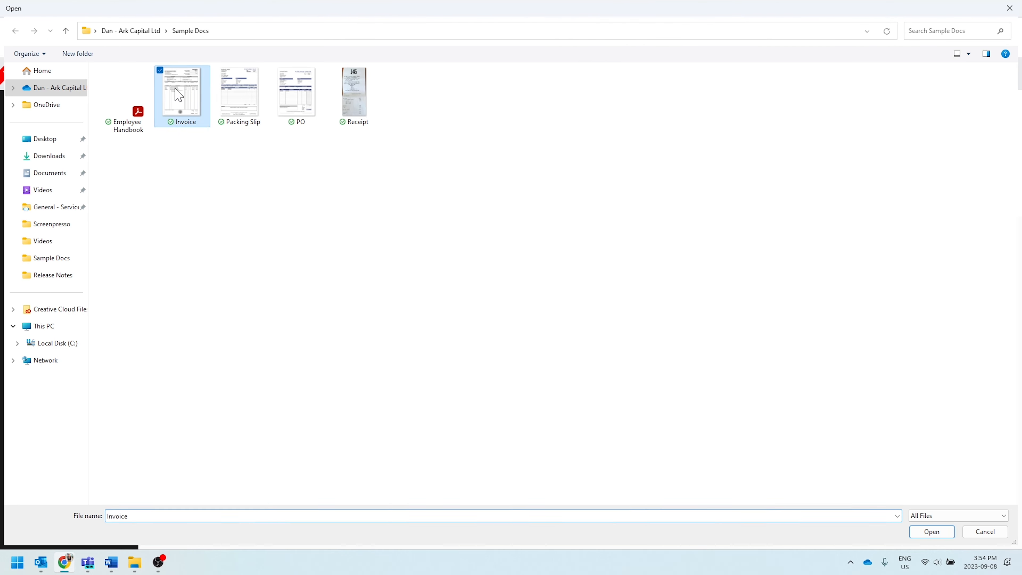
scroll(744, 403, down, 13)
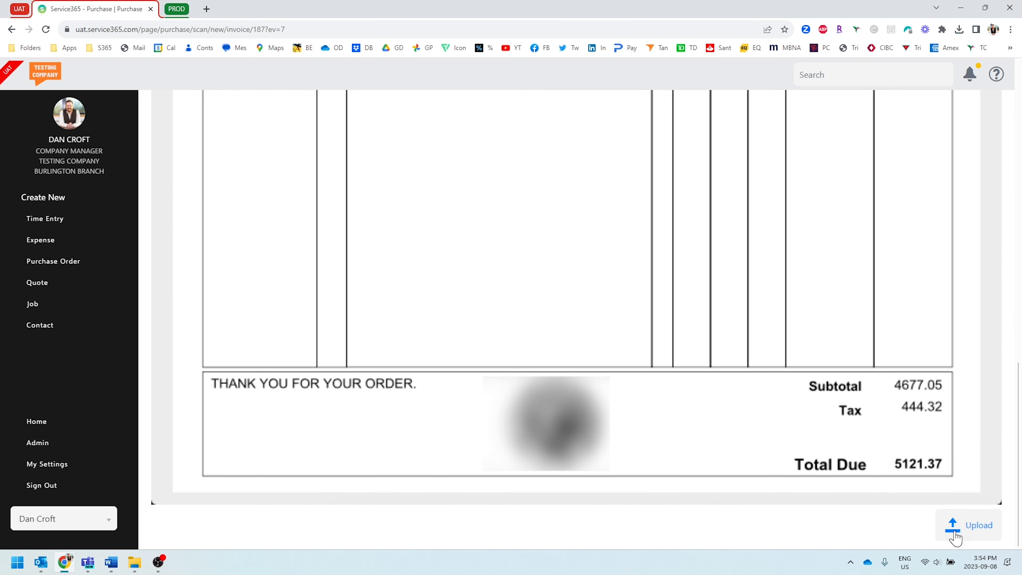
click(955, 534)
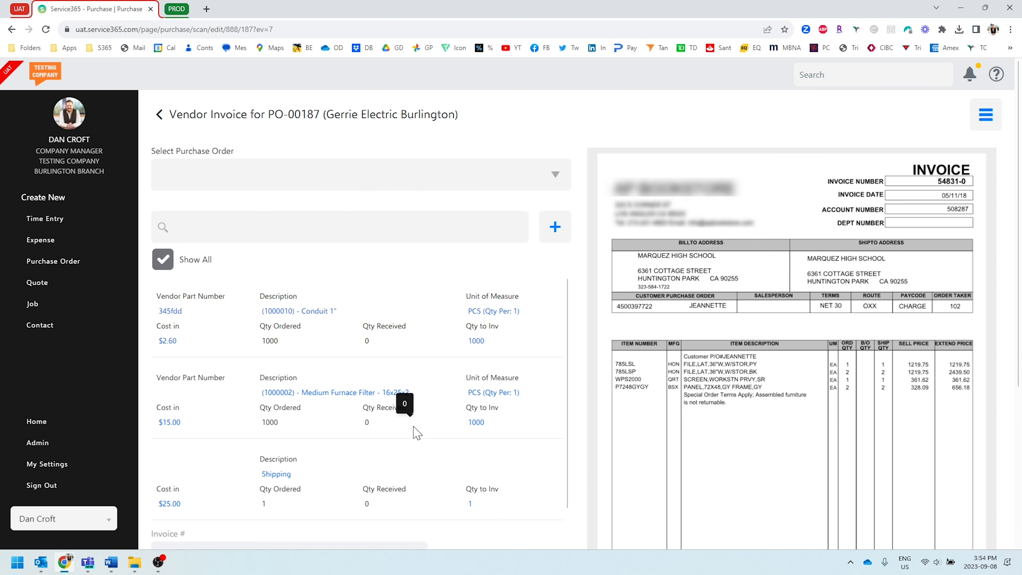
Step: Enable Overwrite Tax on the vendor invoice, and return to the purchase order's vendor invoices without saving
scroll(494, 439, down, 5)
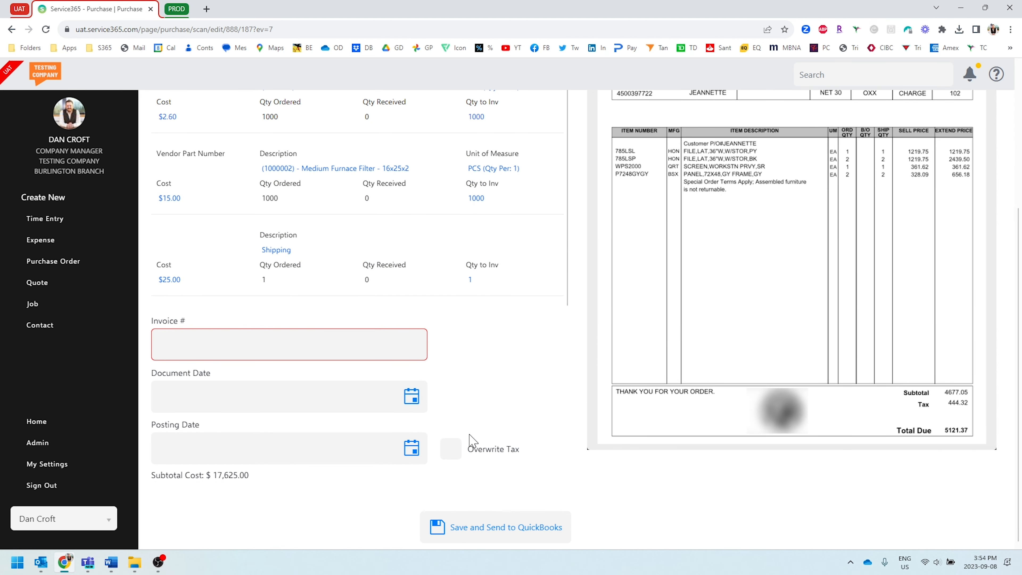
click(450, 449)
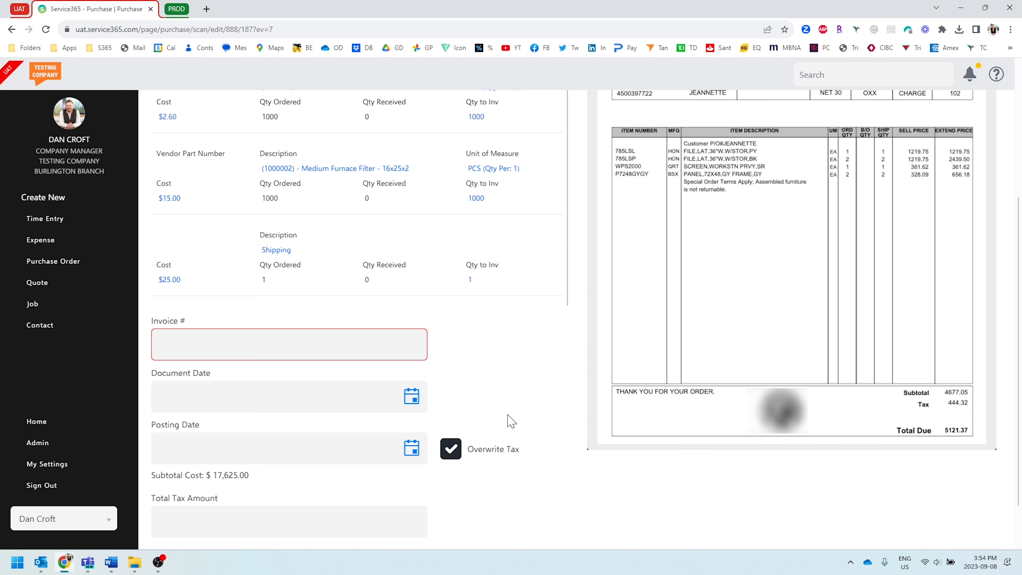
scroll(511, 419, up, 5)
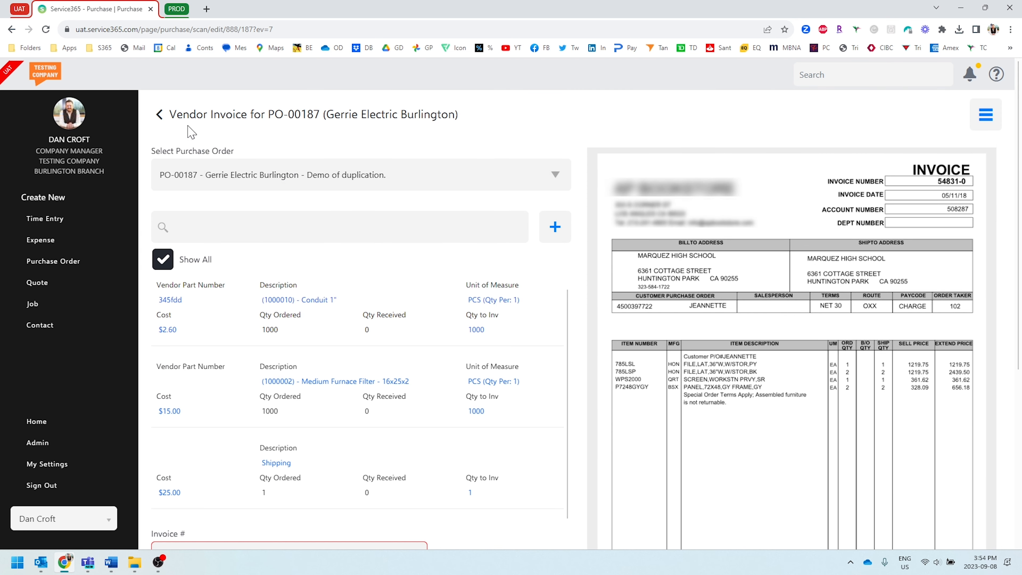
click(160, 115)
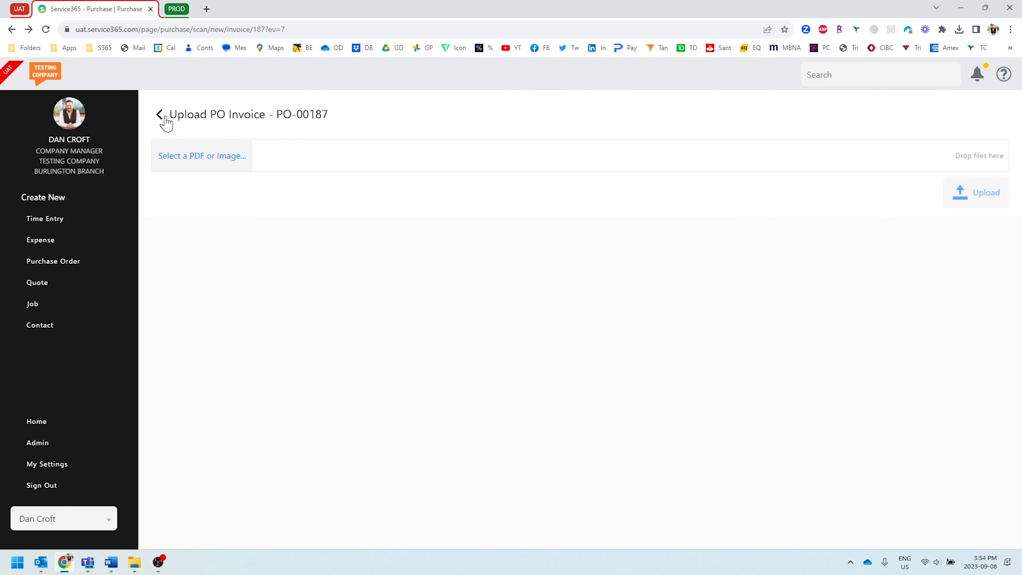
click(165, 119)
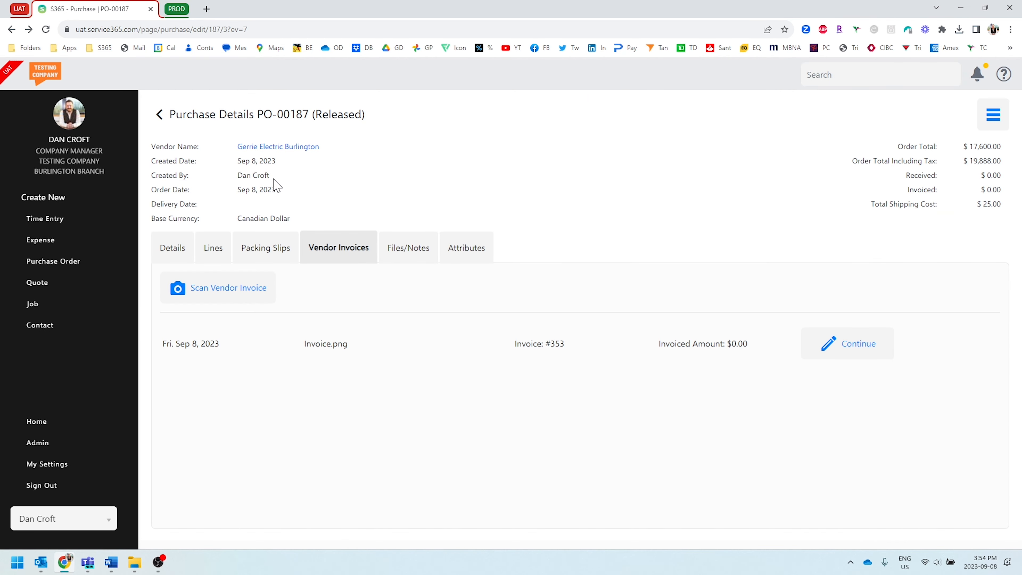
Step: Start duplicating the purchase order to a job and select the Mr. Electric - Lighting Reno job as its target
click(993, 116)
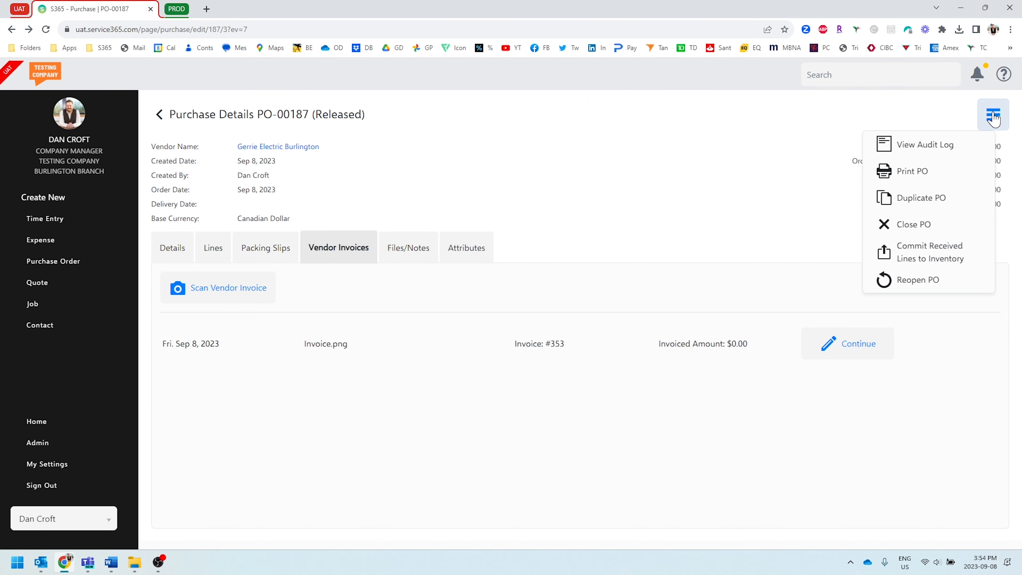
click(940, 198)
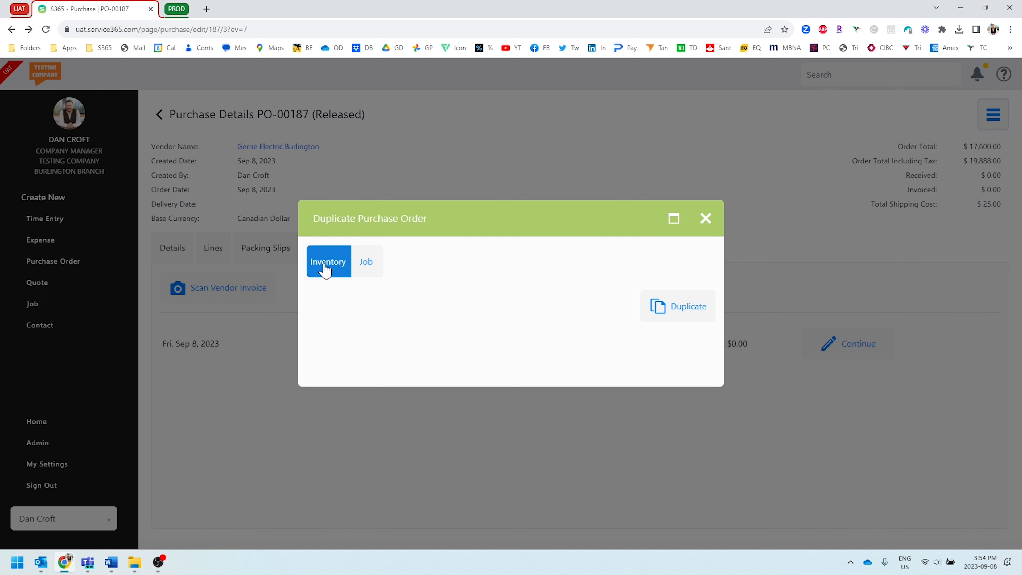
click(367, 274)
click(396, 318)
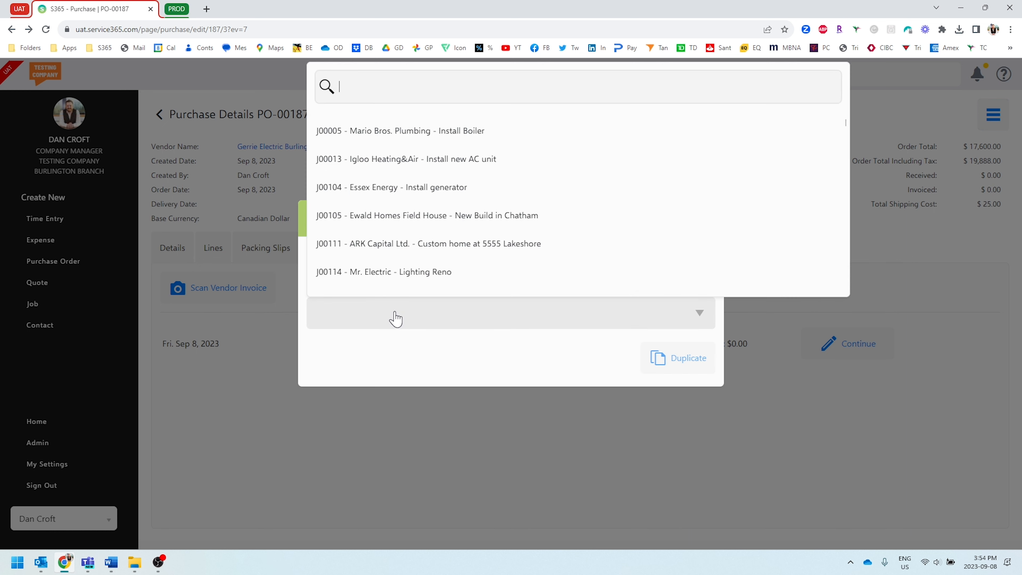
click(403, 277)
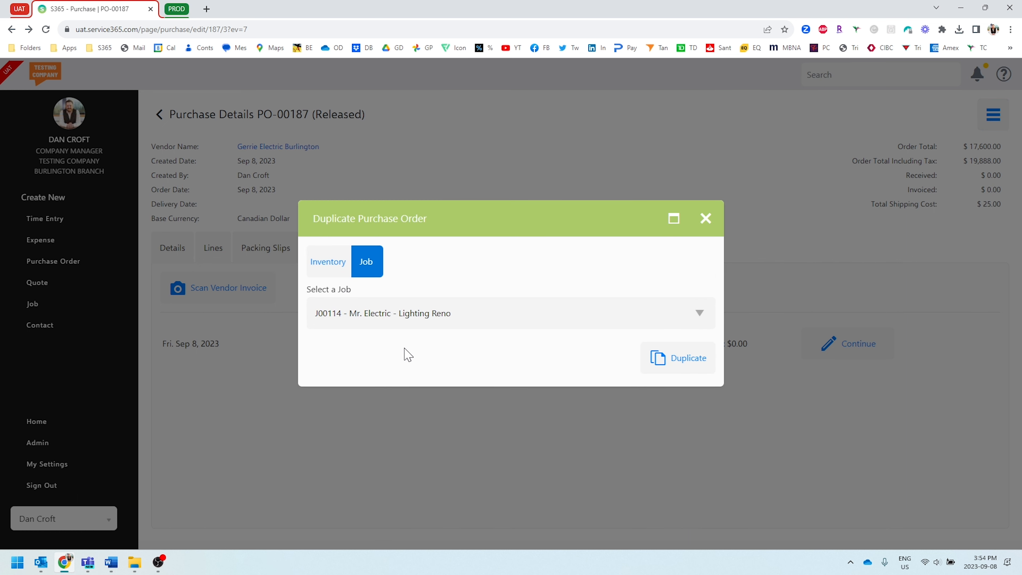